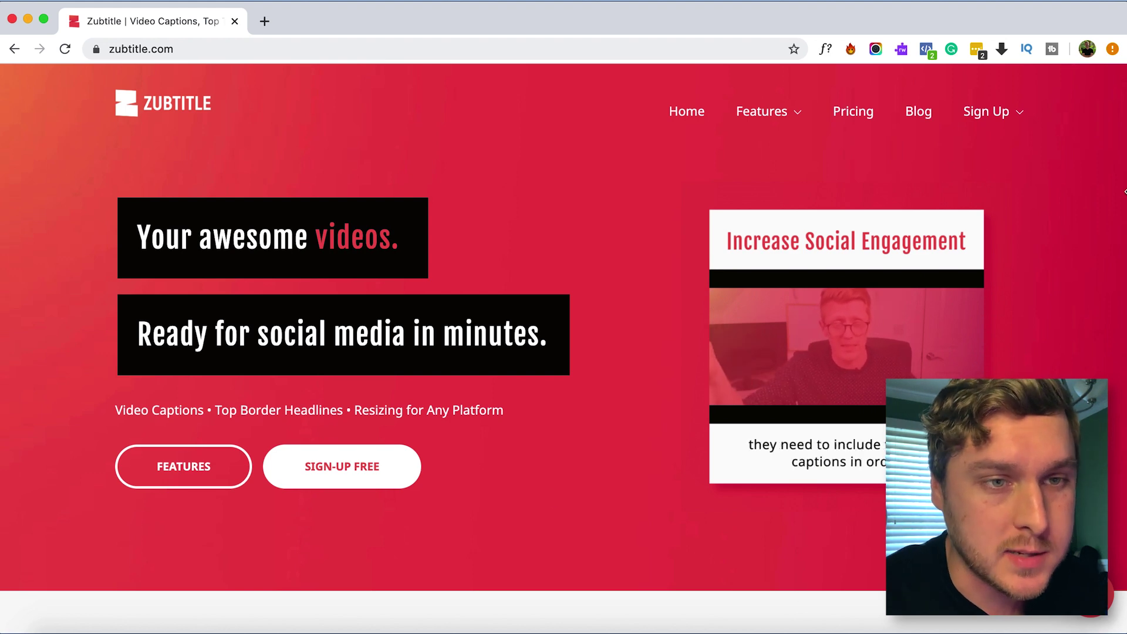
# - Log in and upload the recorded video from Downloads so Zubtitle auto-transcribes it
pyautogui.moveTo(994, 113)
pyautogui.click(977, 232)
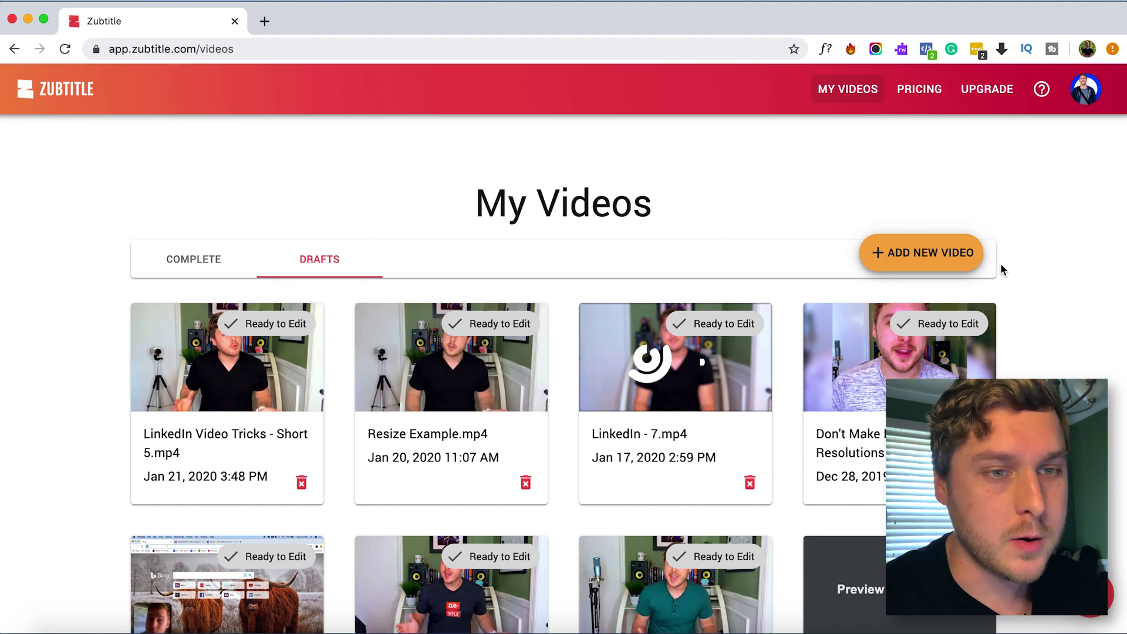
pyautogui.click(942, 261)
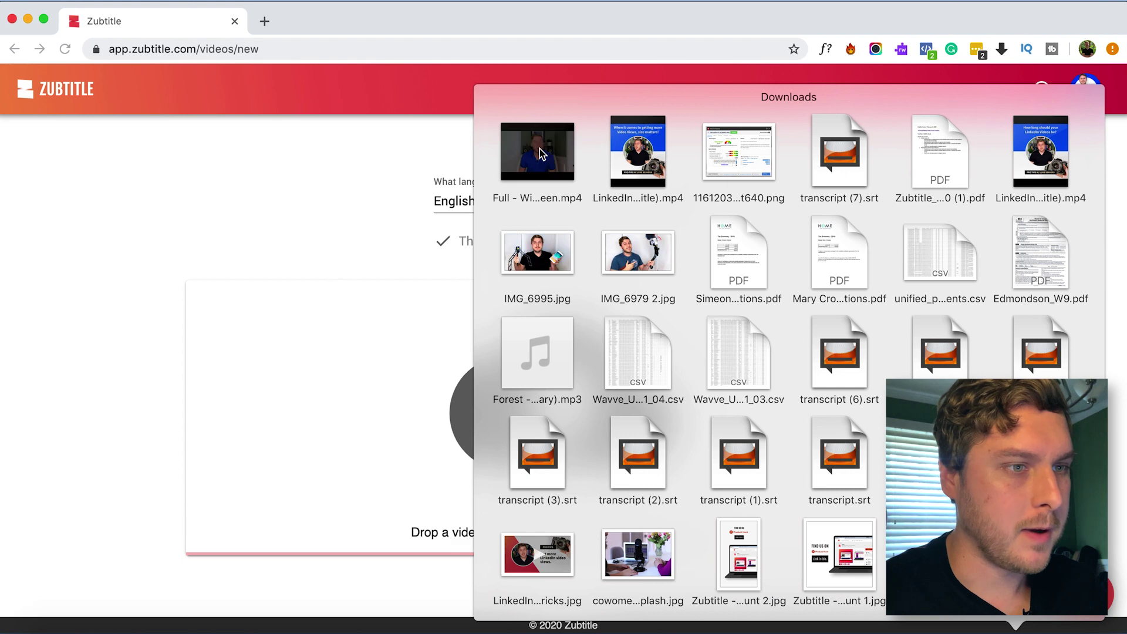
pyautogui.moveTo(536, 151); pyautogui.dragTo(574, 432)
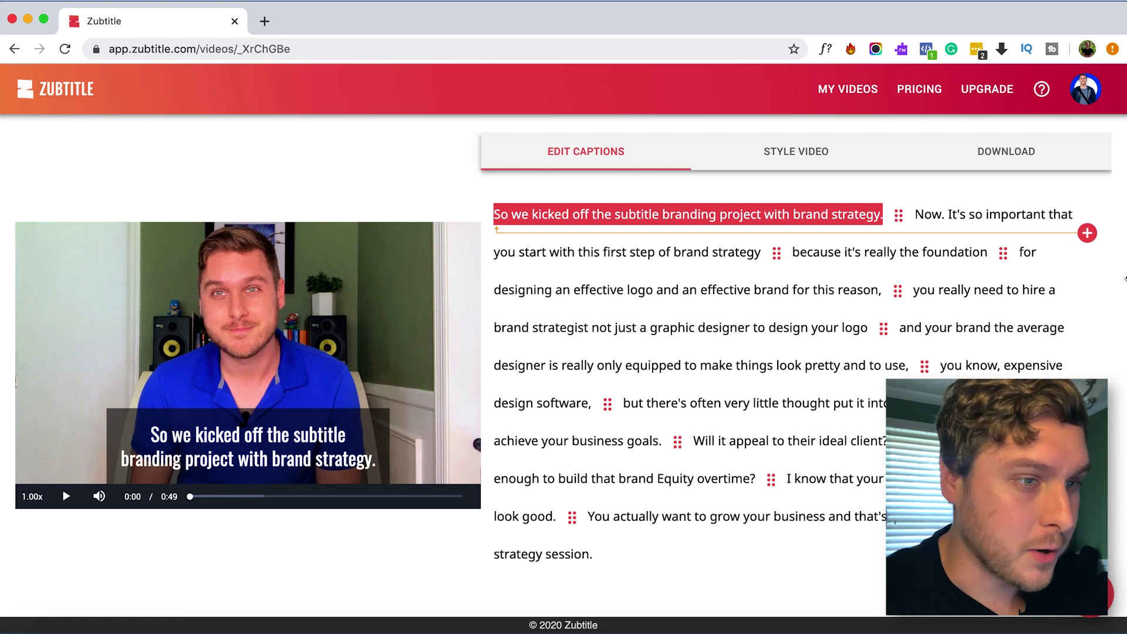
pyautogui.click(66, 496)
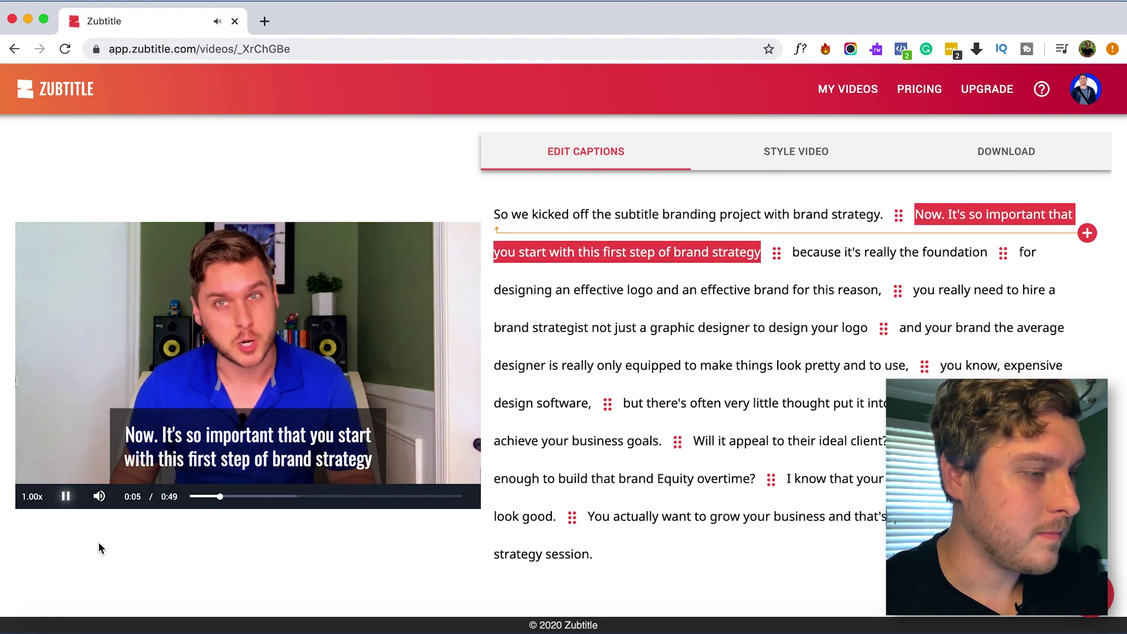
pyautogui.click(67, 499)
pyautogui.click(562, 214)
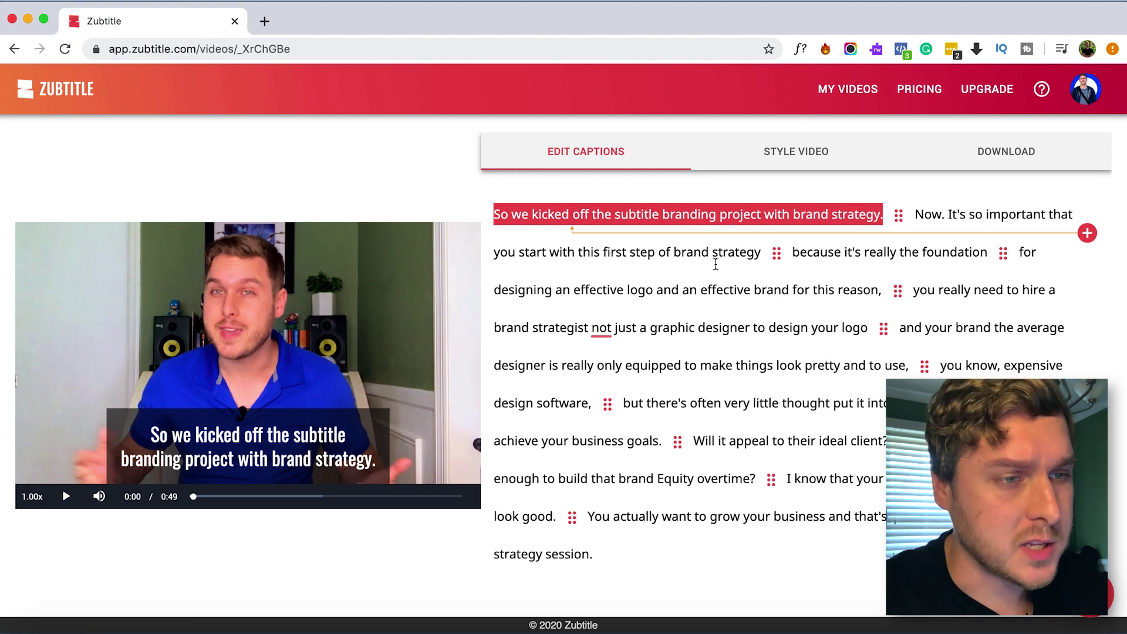
# - Correct 'subtitle' to 'Zubtitle' and split the first caption after 'project'
pyautogui.click(618, 213)
pyautogui.press('BackSpace')
pyautogui.write('Z')
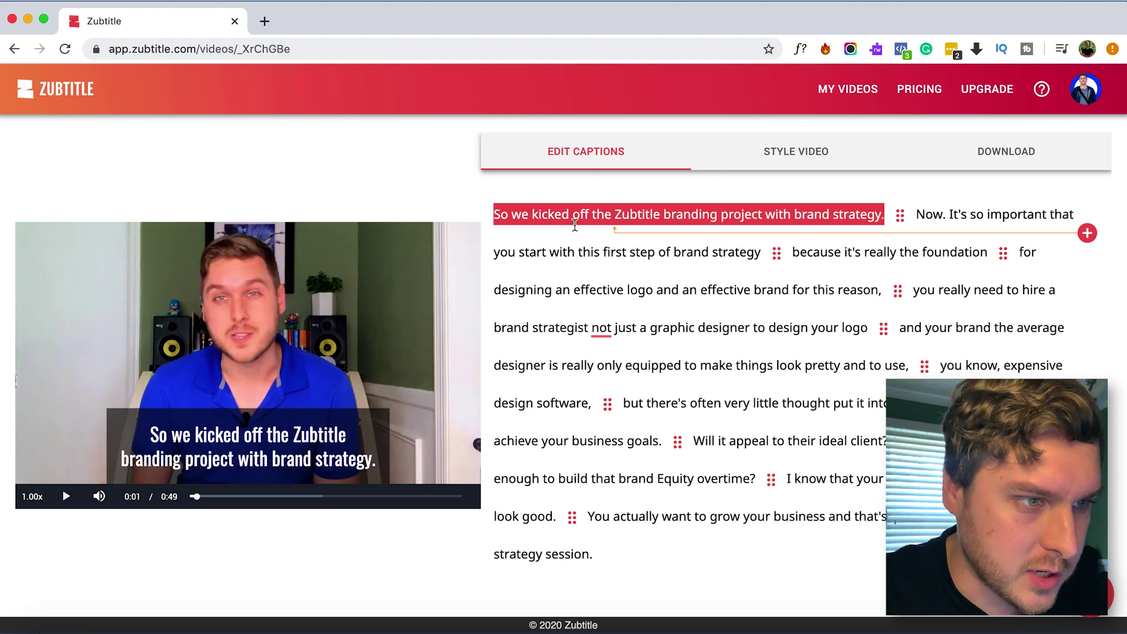
pyautogui.click(898, 216)
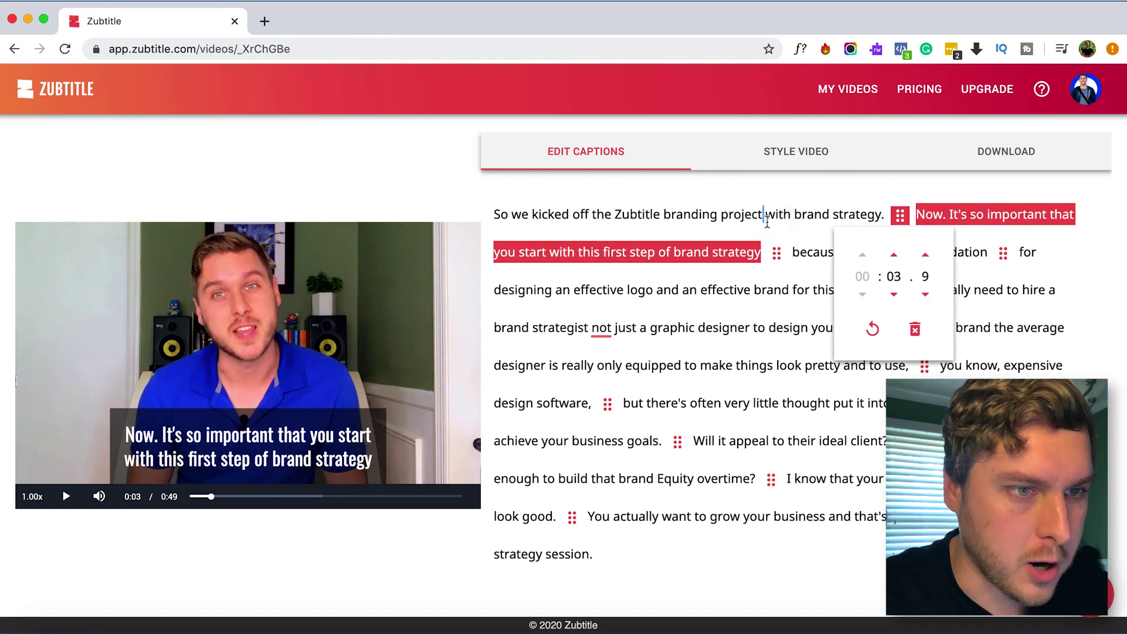
pyautogui.click(718, 220)
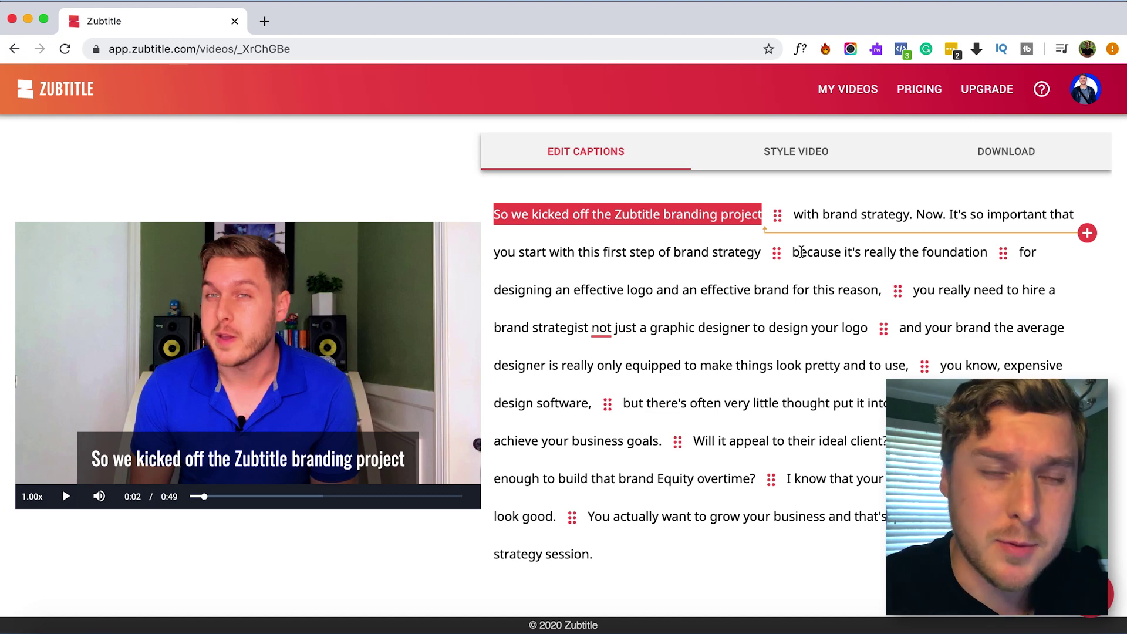
# - Split captions after 'strategy.' and 'important', changing 'Now. I' to 'Now, i'
pyautogui.click(872, 211)
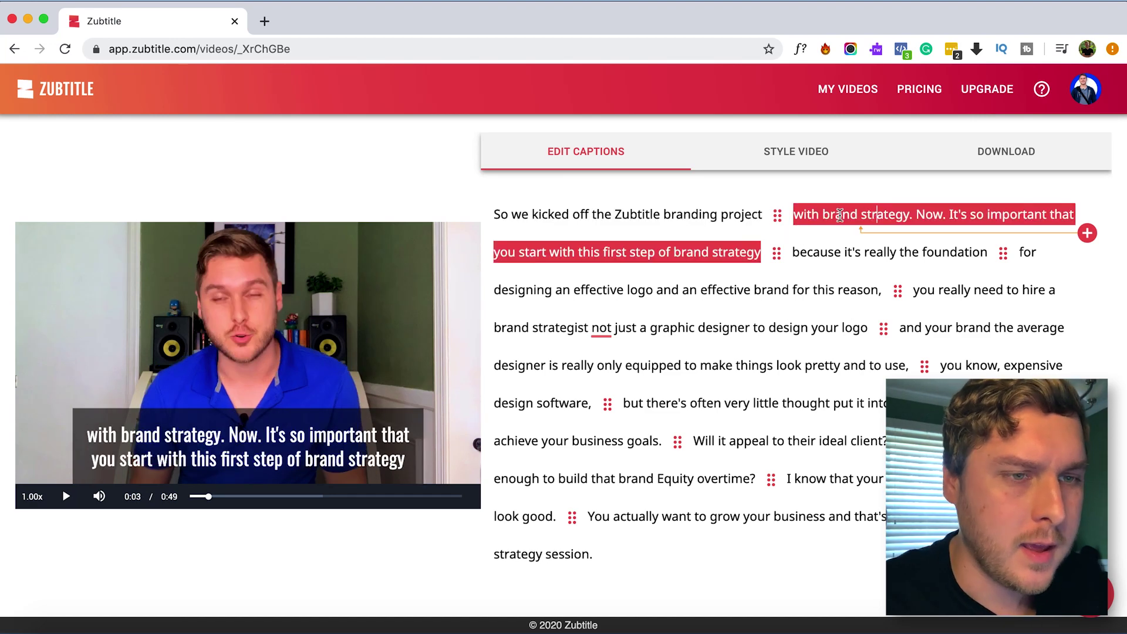
pyautogui.click(1086, 232)
pyautogui.click(978, 214)
pyautogui.press('BackSpace')
pyautogui.press('BackSpace')
pyautogui.press('BackSpace')
pyautogui.write(', i')
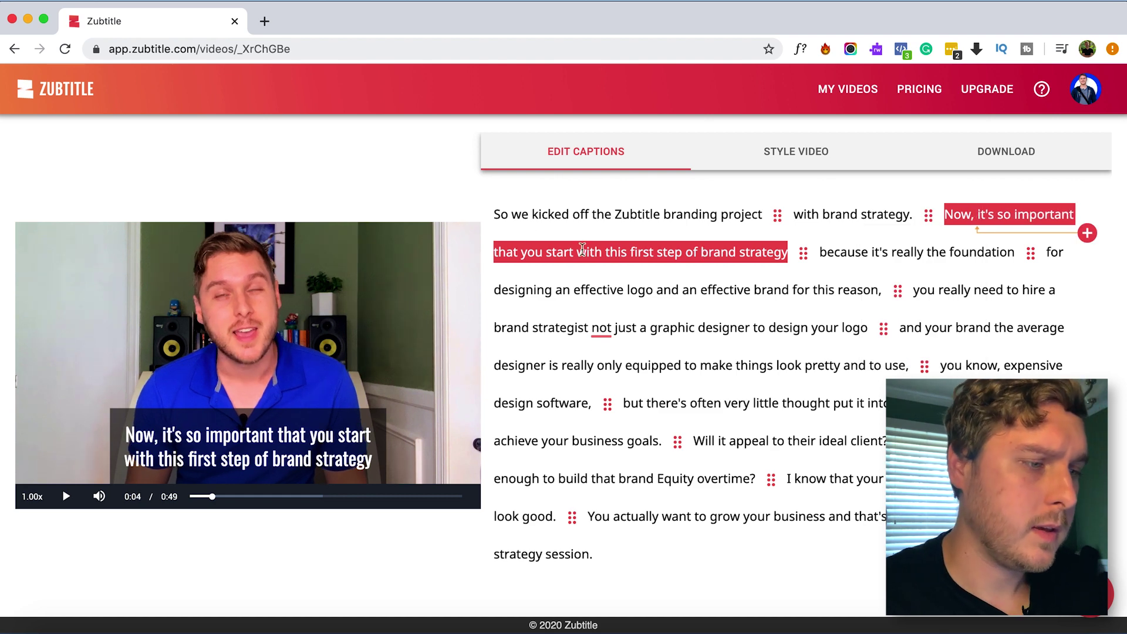
pyautogui.click(495, 252)
pyautogui.click(1087, 233)
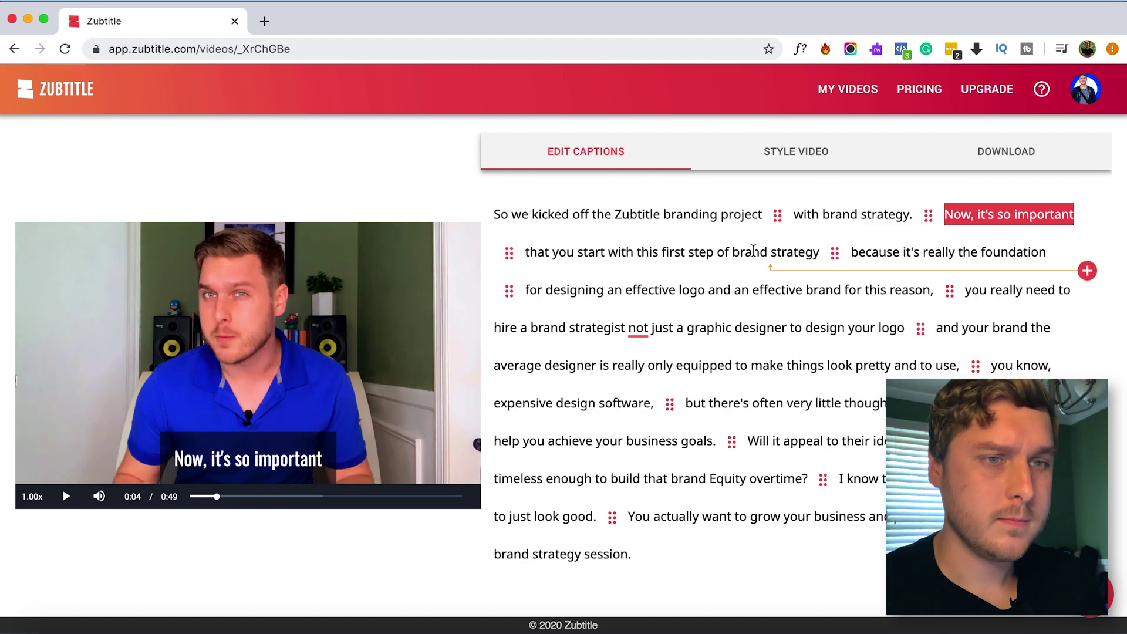
# - End the logo caption after 'brand', capitalize 'For', and split the designer caption before 'make'
pyautogui.click(752, 251)
pyautogui.click(821, 290)
pyautogui.moveTo(949, 290); pyautogui.dragTo(858, 290)
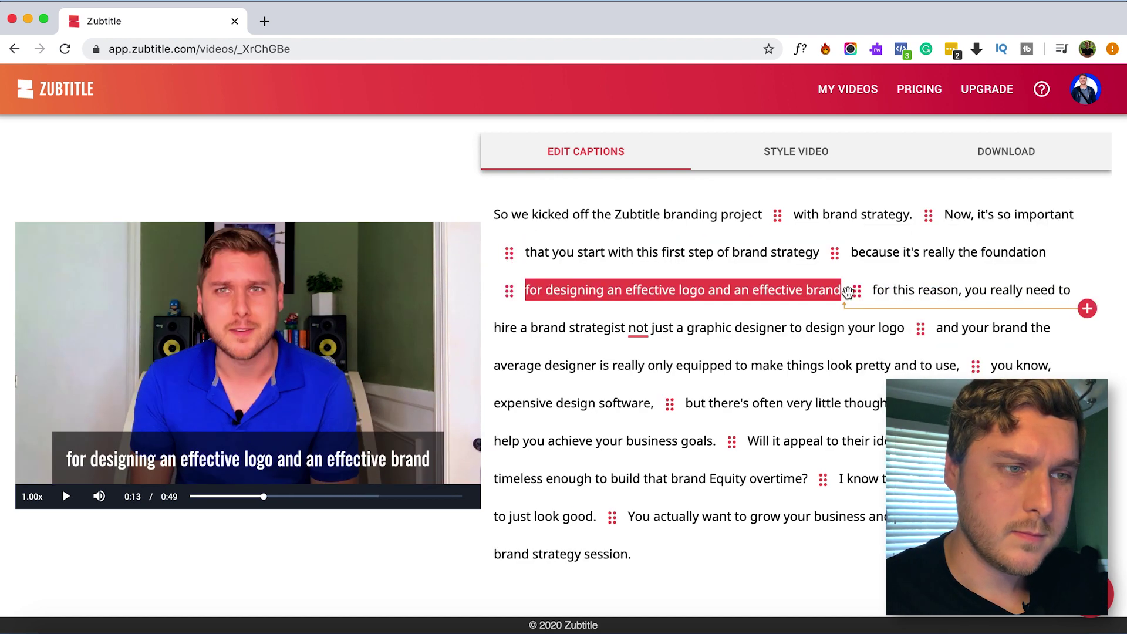
pyautogui.click(881, 290)
pyautogui.press('BackSpace')
pyautogui.write('F')
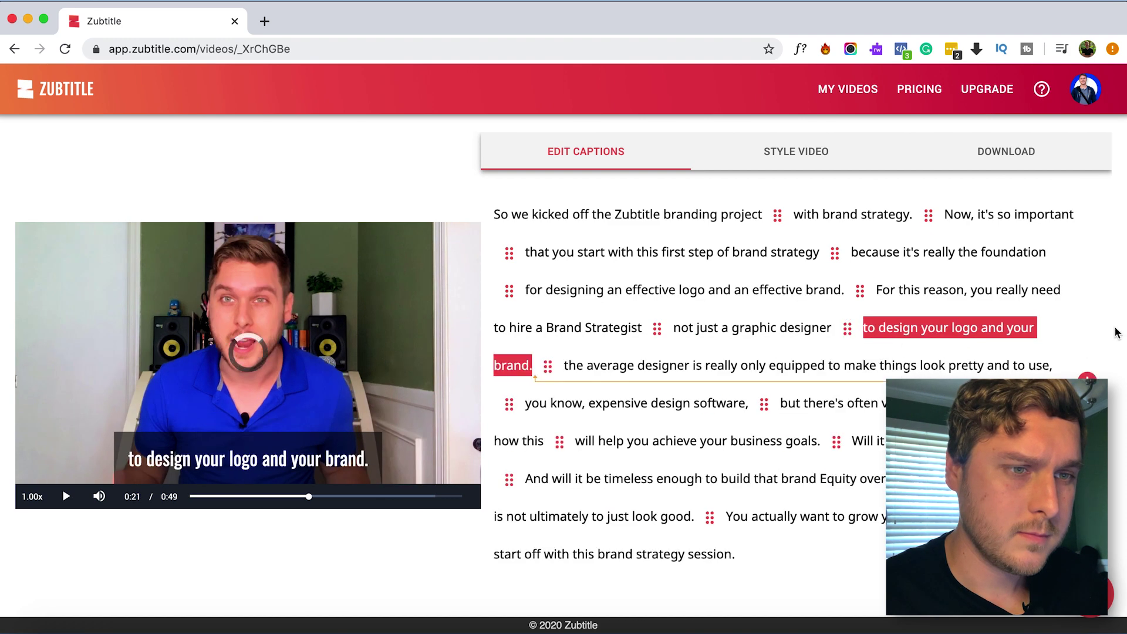
pyautogui.click(610, 366)
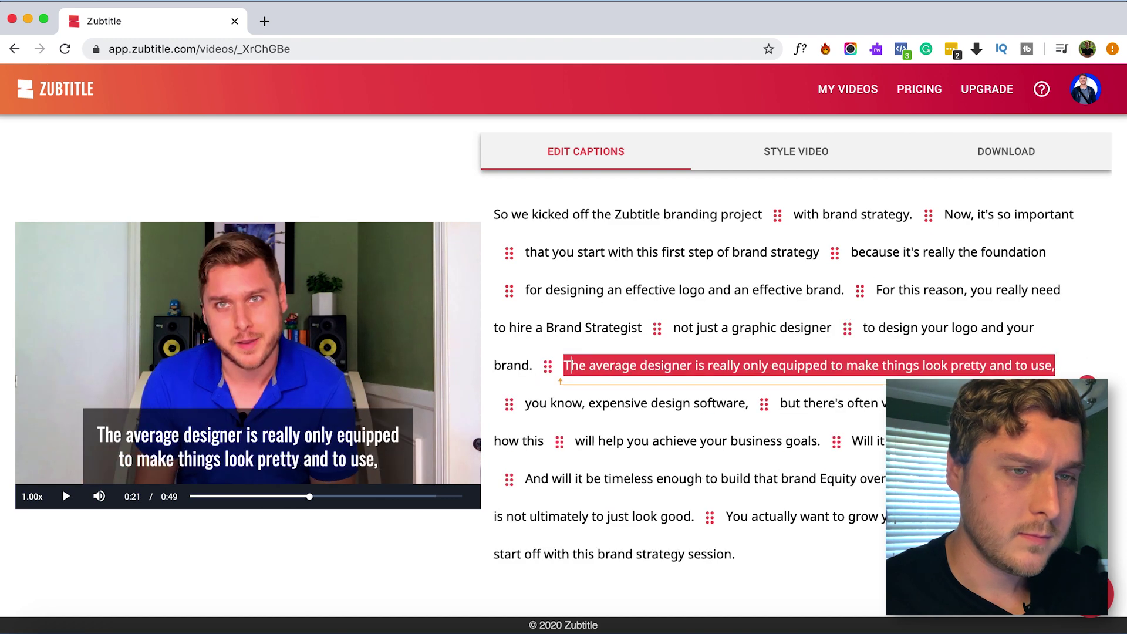
pyautogui.press('Return')
# - Delete the filler 'you know', join 'expensive design software' to the previous caption, split after 'enough'
pyautogui.click(581, 403)
pyautogui.press('BackSpace')
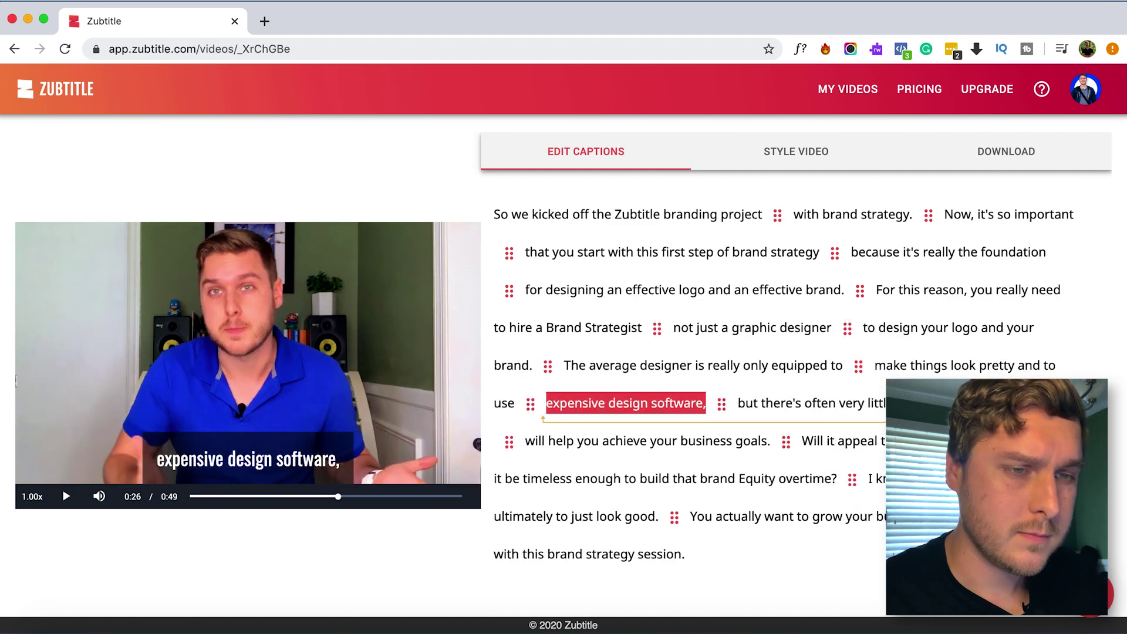
pyautogui.press('BackSpace')
# - Lowercase 'equity', drop the comma after 'software', separate 'over time', and add 'start off'
pyautogui.press('BackSpace')
pyautogui.press('Tab')
pyautogui.press('Tab')
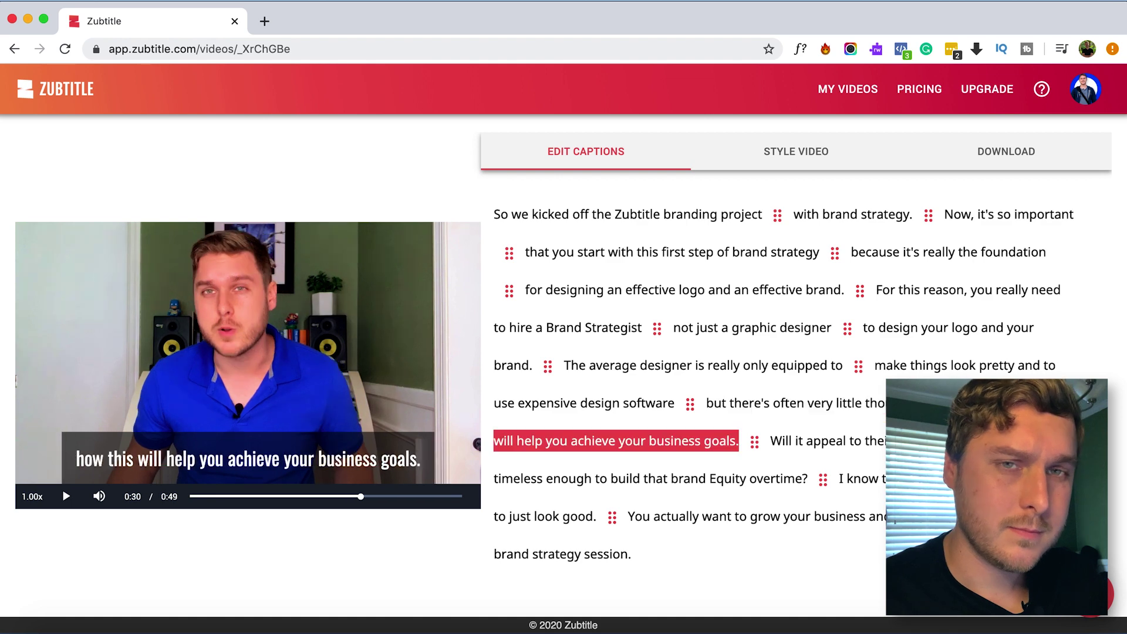
pyautogui.press('Tab')
pyautogui.press('Tab')
pyautogui.click(591, 478)
pyautogui.press('Return')
pyautogui.click(744, 478)
pyautogui.press('BackSpace')
pyautogui.write('e')
pyautogui.press('Tab')
pyautogui.press('Tab')
pyautogui.click(804, 478)
pyautogui.click(495, 554)
pyautogui.write('start off')
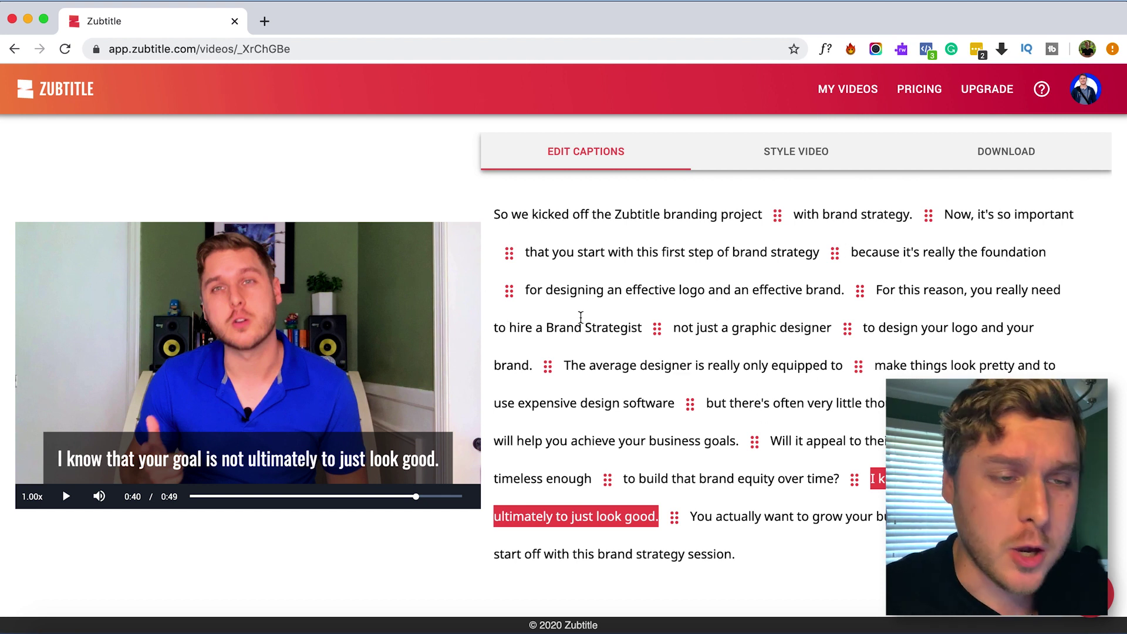
# - Preview the 1:1 Square, 4:5 Portrait, 9:16 Portrait and 16:9 Landscape aspect ratios
pyautogui.click(813, 159)
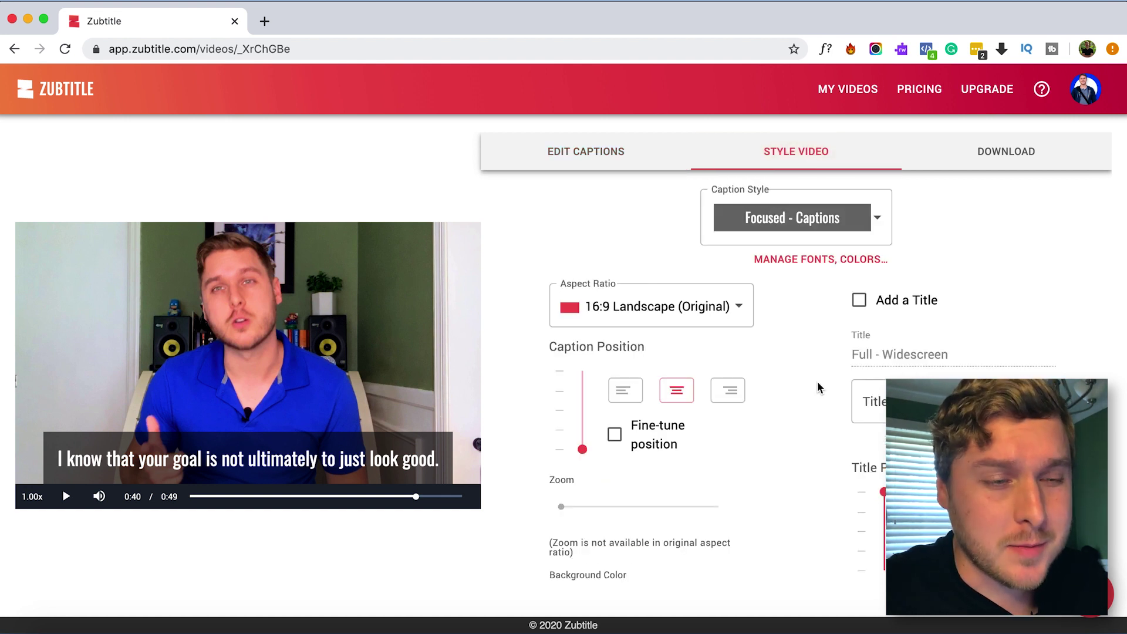
pyautogui.click(746, 310)
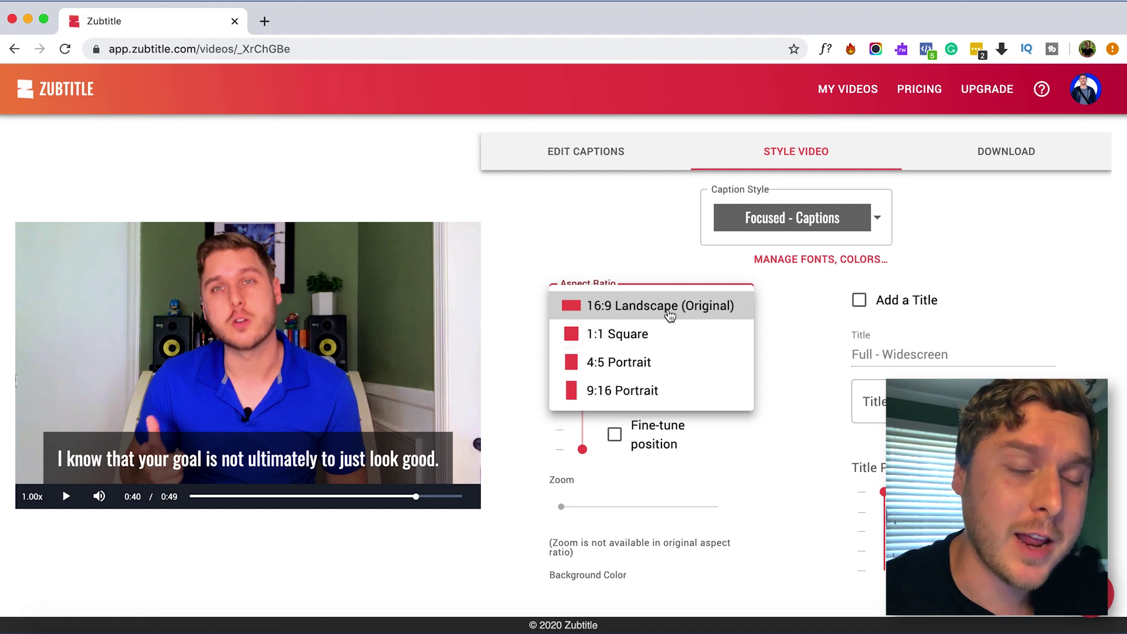
pyautogui.click(663, 337)
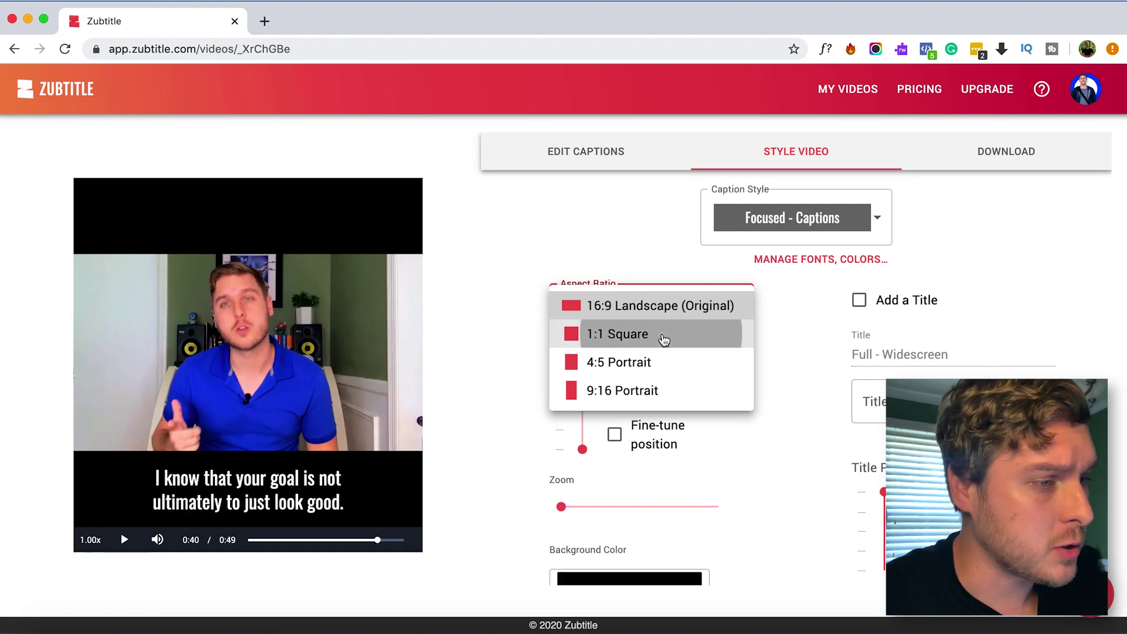
pyautogui.click(711, 309)
pyautogui.click(678, 345)
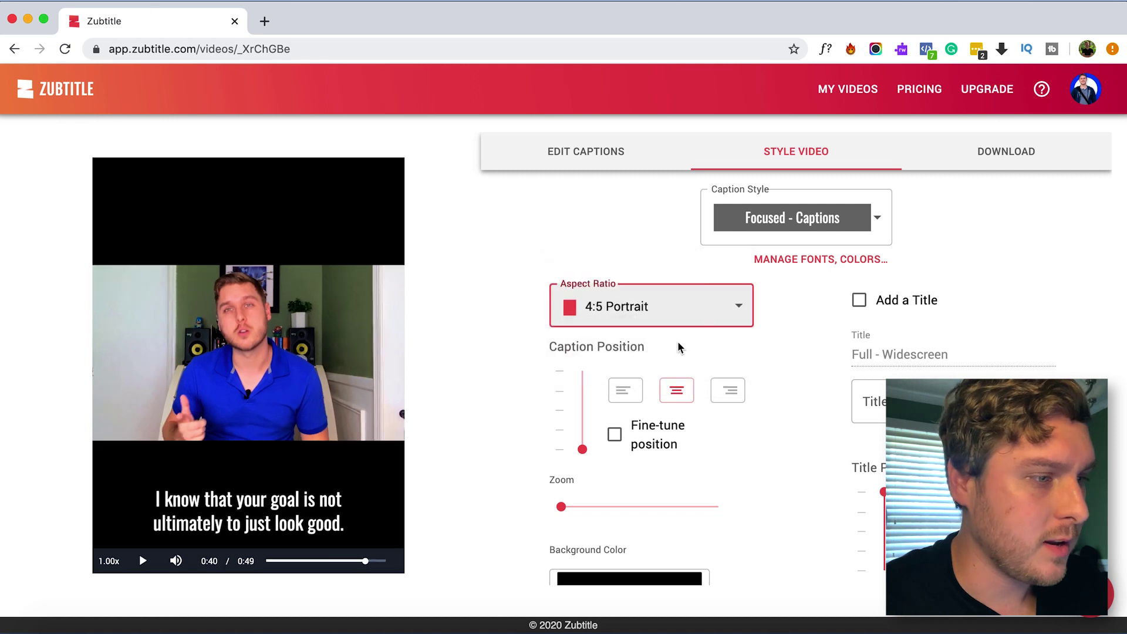
pyautogui.click(706, 319)
pyautogui.click(652, 346)
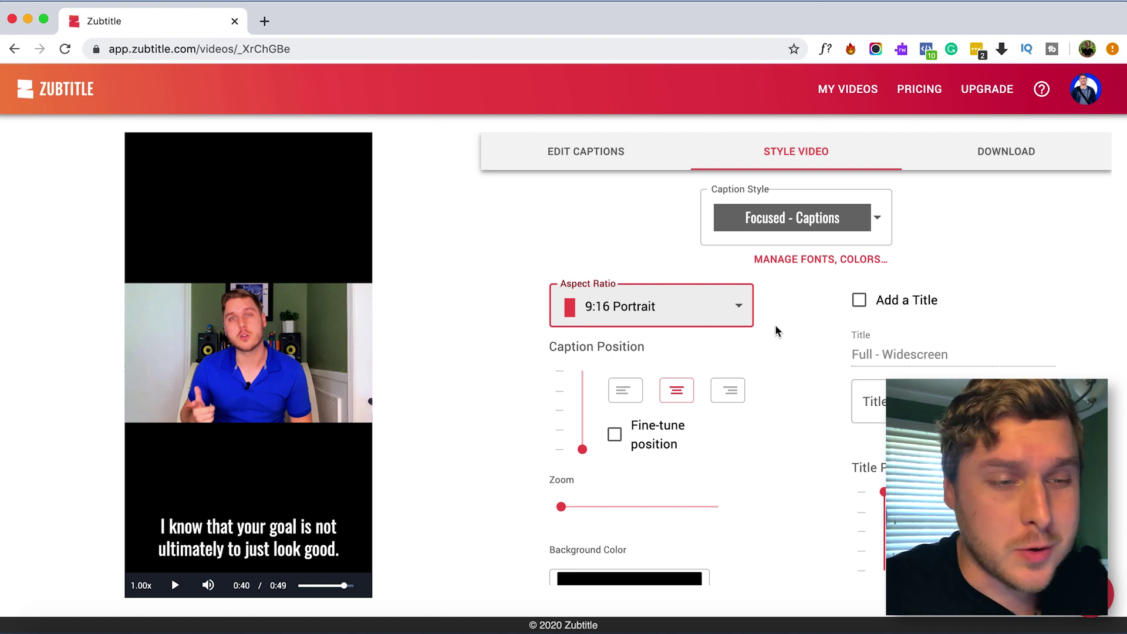
pyautogui.click(735, 324)
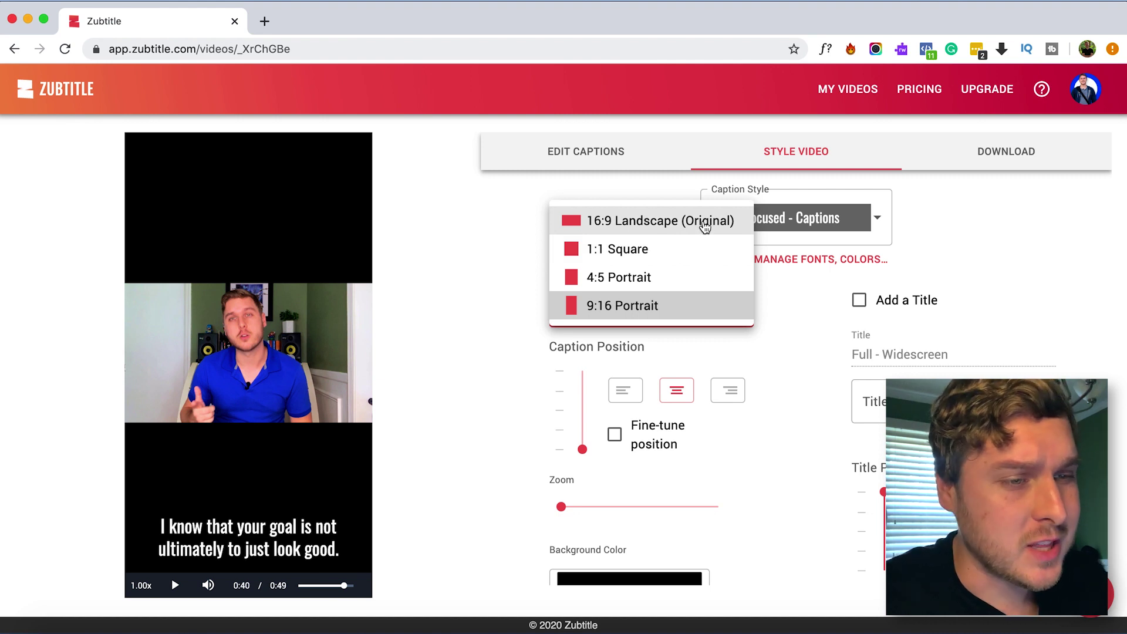
pyautogui.click(705, 227)
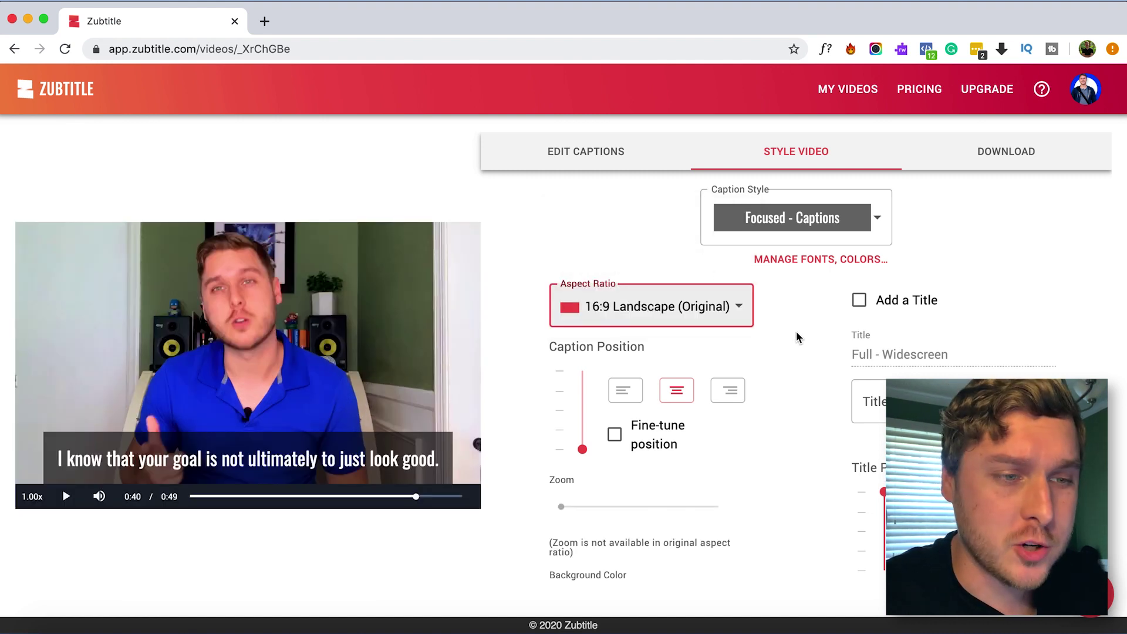
# - Compare 1:1 Square, 4:5 Portrait and 9:16 Portrait aspect ratios again
pyautogui.click(750, 321)
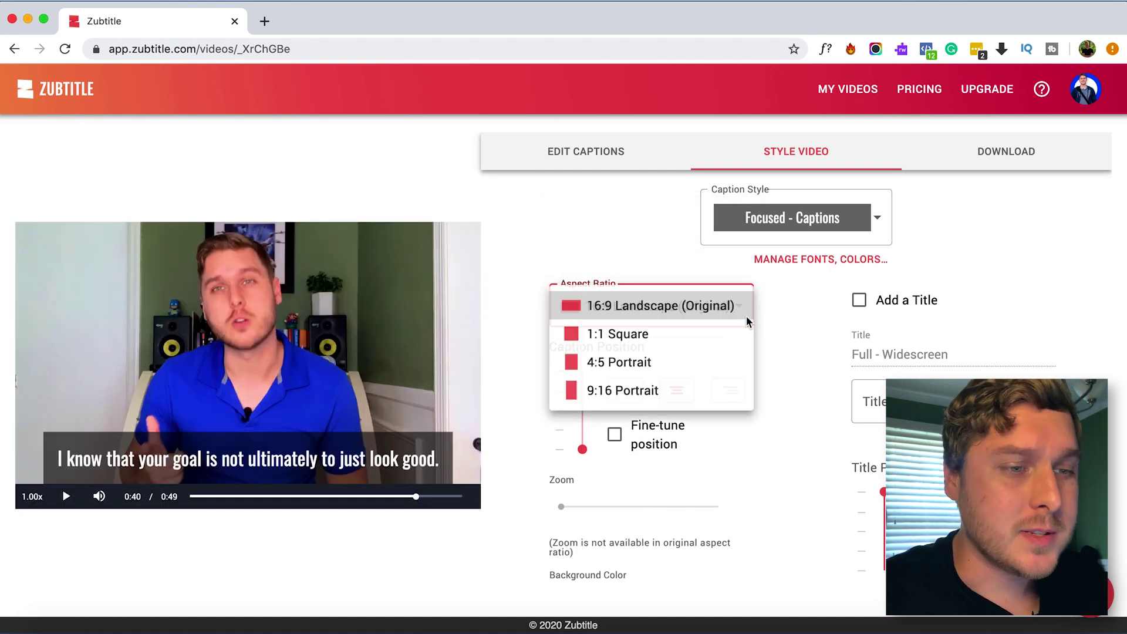
pyautogui.click(669, 344)
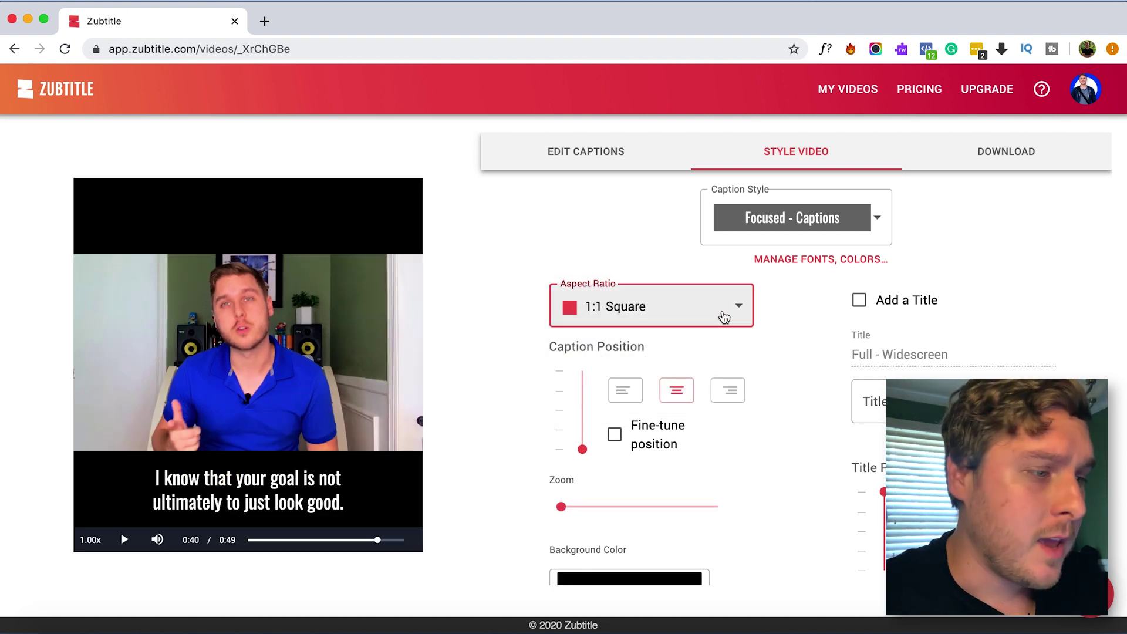
pyautogui.click(725, 318)
pyautogui.click(674, 344)
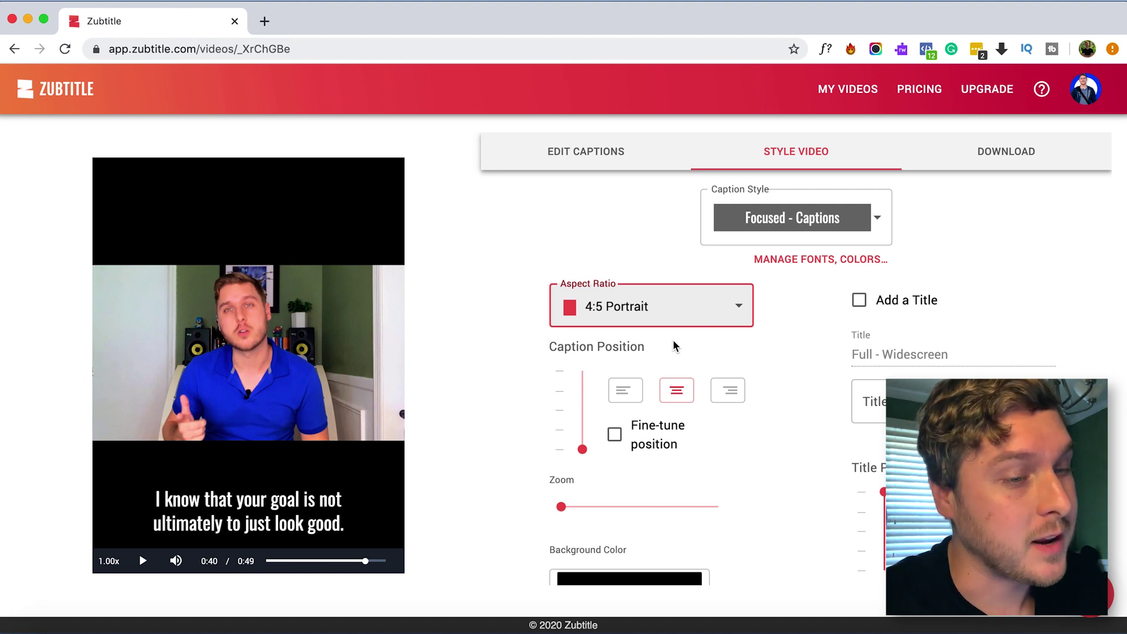
pyautogui.click(723, 320)
pyautogui.click(673, 342)
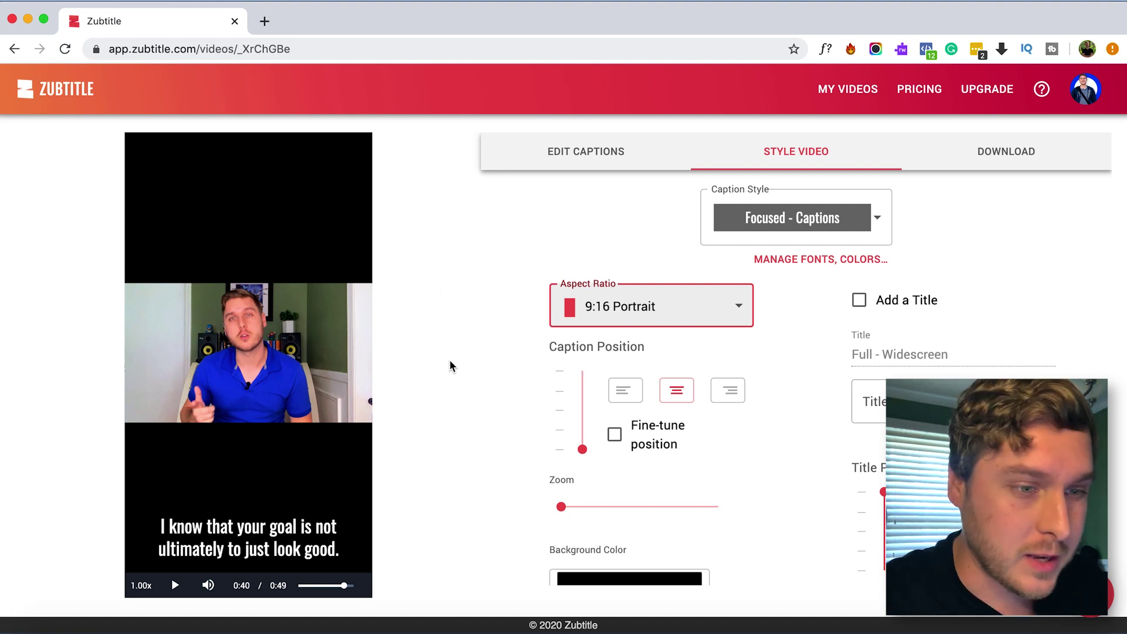
# - Test zooming in, then settle on 1:1 Square with zoom reset to minimum
pyautogui.moveTo(561, 506); pyautogui.dragTo(624, 505)
pyautogui.click(645, 306)
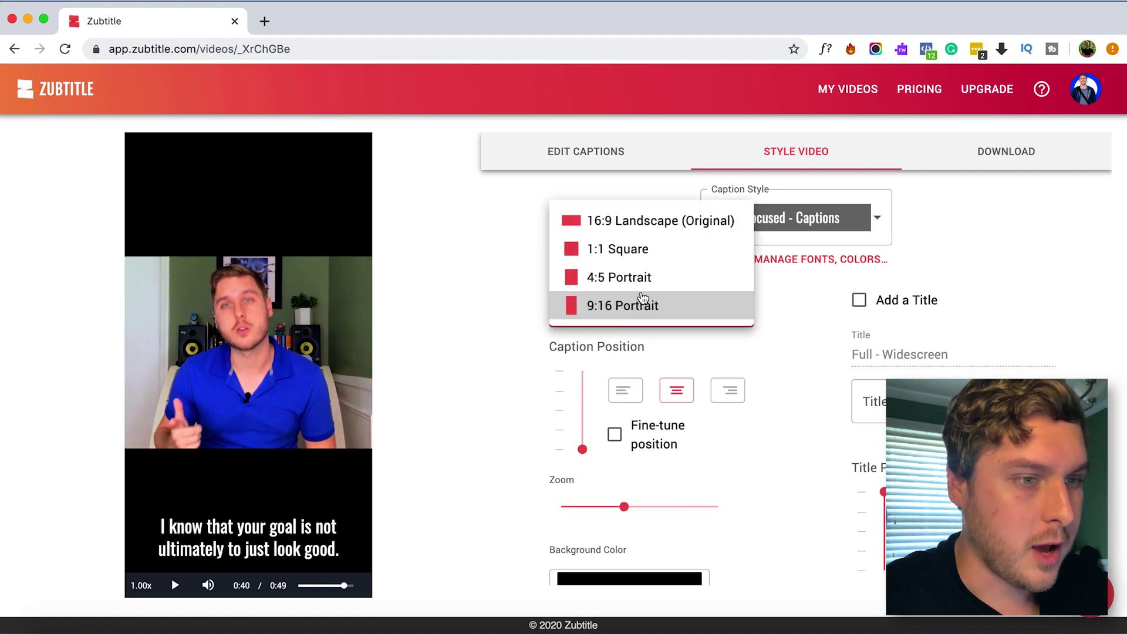
pyautogui.click(642, 249)
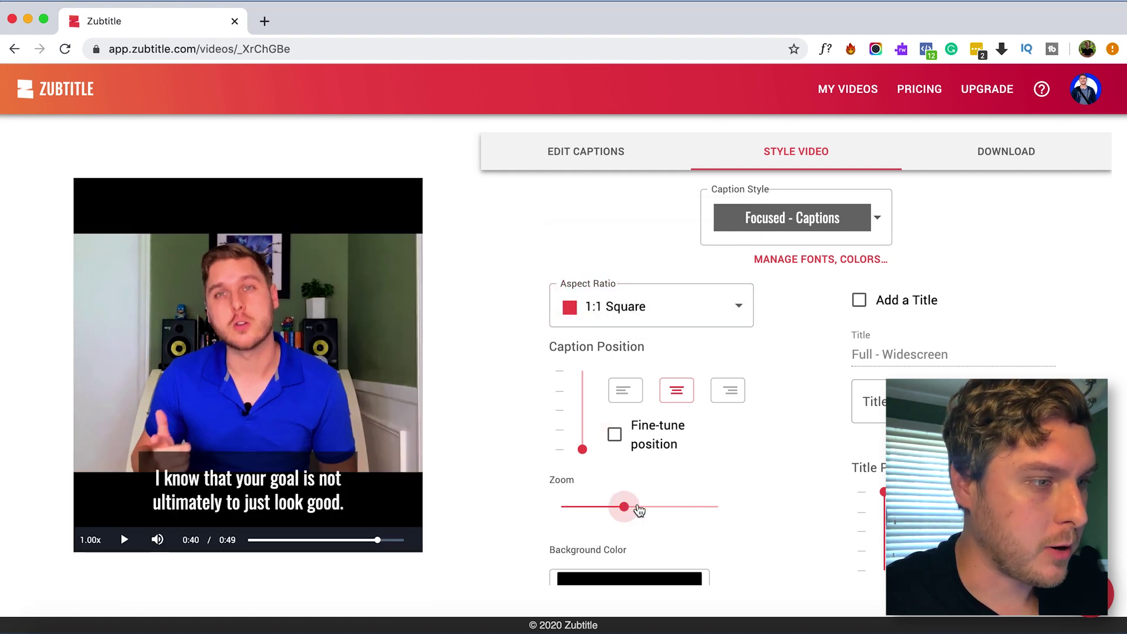
pyautogui.moveTo(658, 513); pyautogui.dragTo(527, 520)
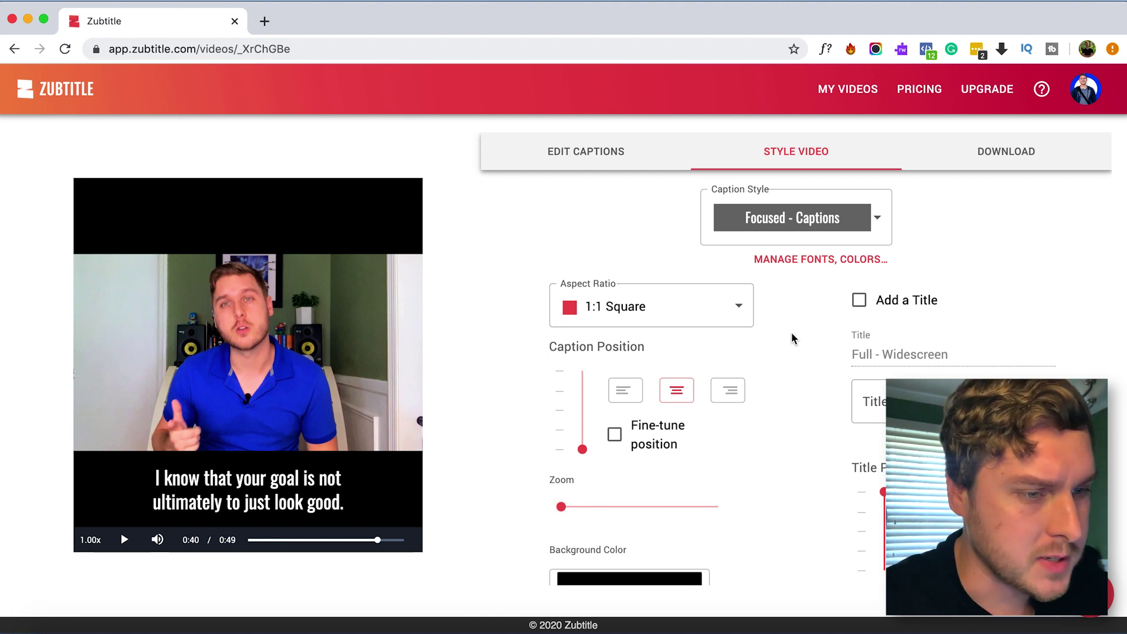
# - Add the title 'Do you have a brand strategy?' and nudge its position slightly lower
pyautogui.scroll(-1, 751, 458)
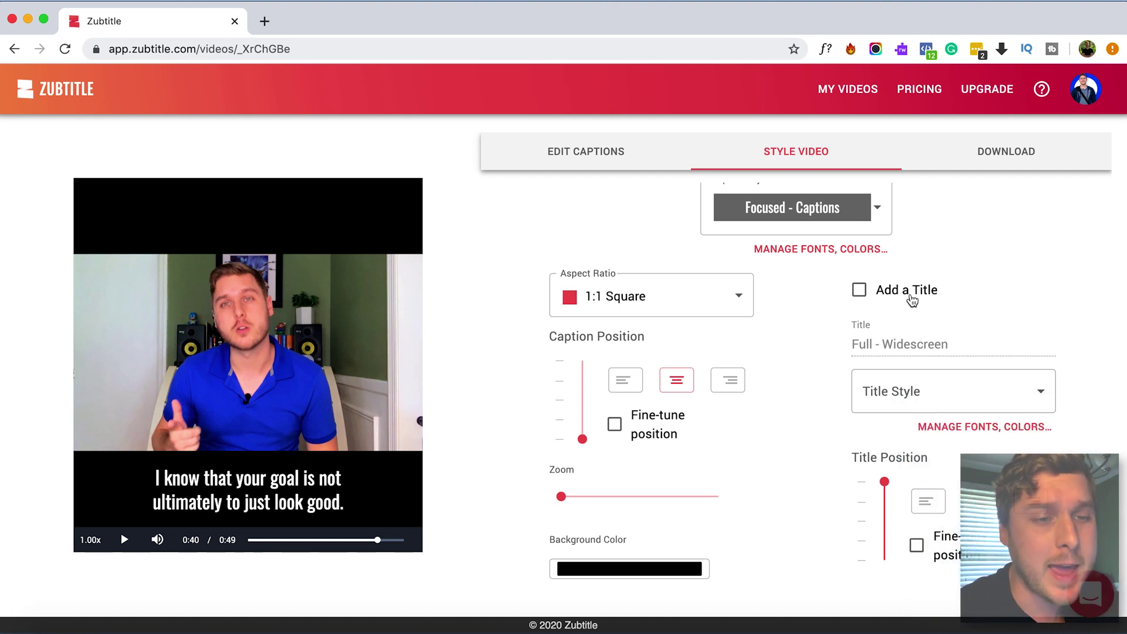
pyautogui.click(860, 293)
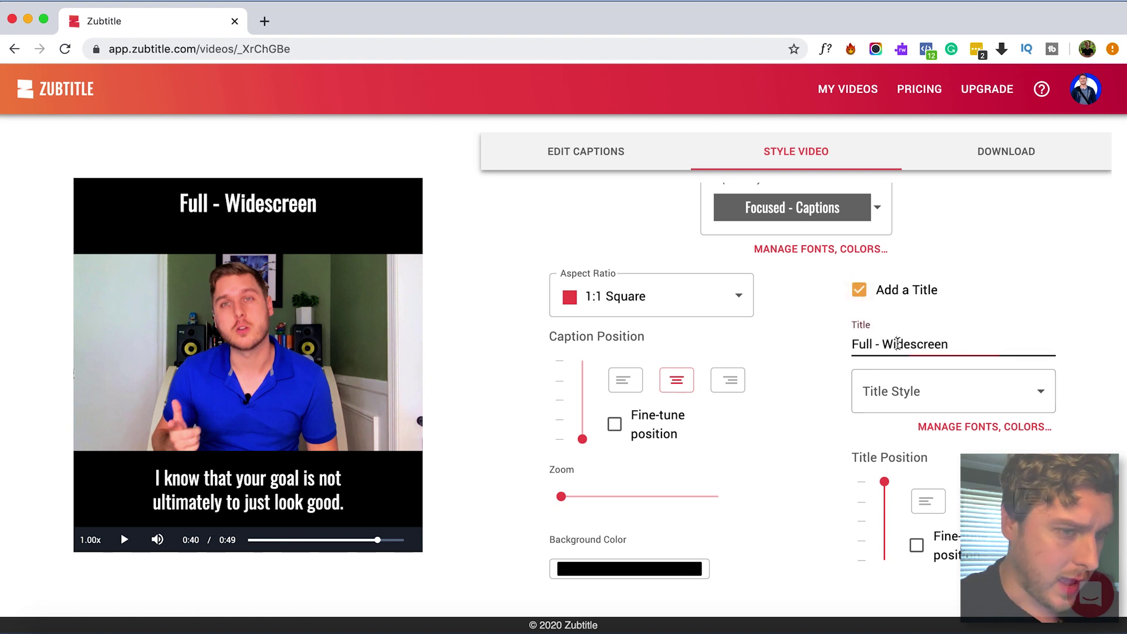
pyautogui.tripleClick(898, 343)
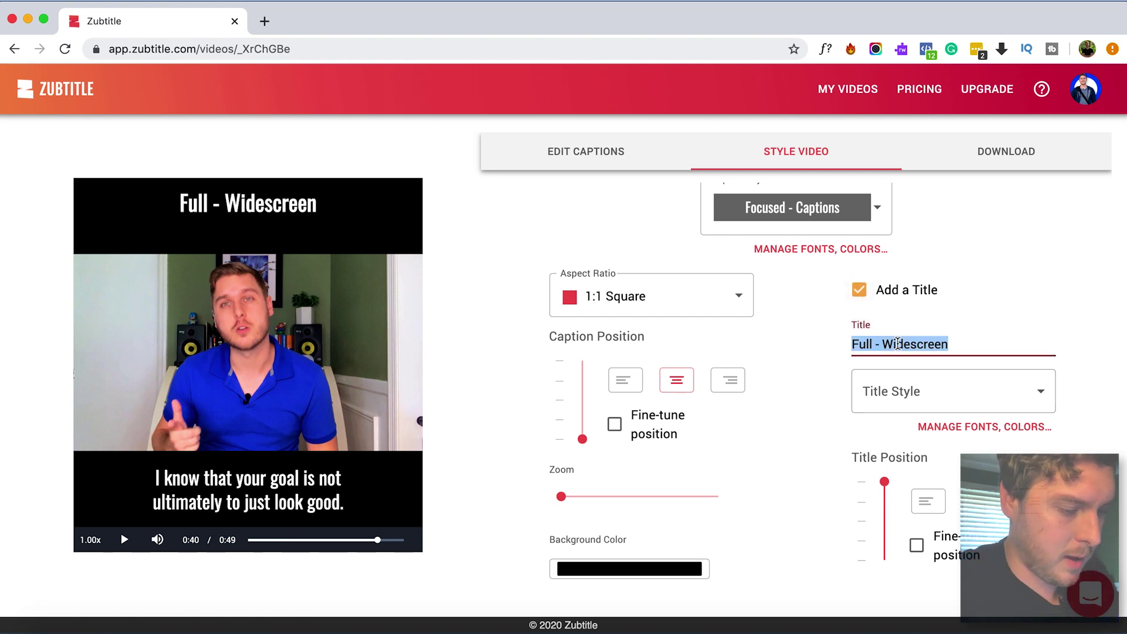
pyautogui.write('BNr')
pyautogui.press('BackSpace')
pyautogui.press('BackSpace')
pyautogui.press('BackSpace')
pyautogui.press('BackSpace')
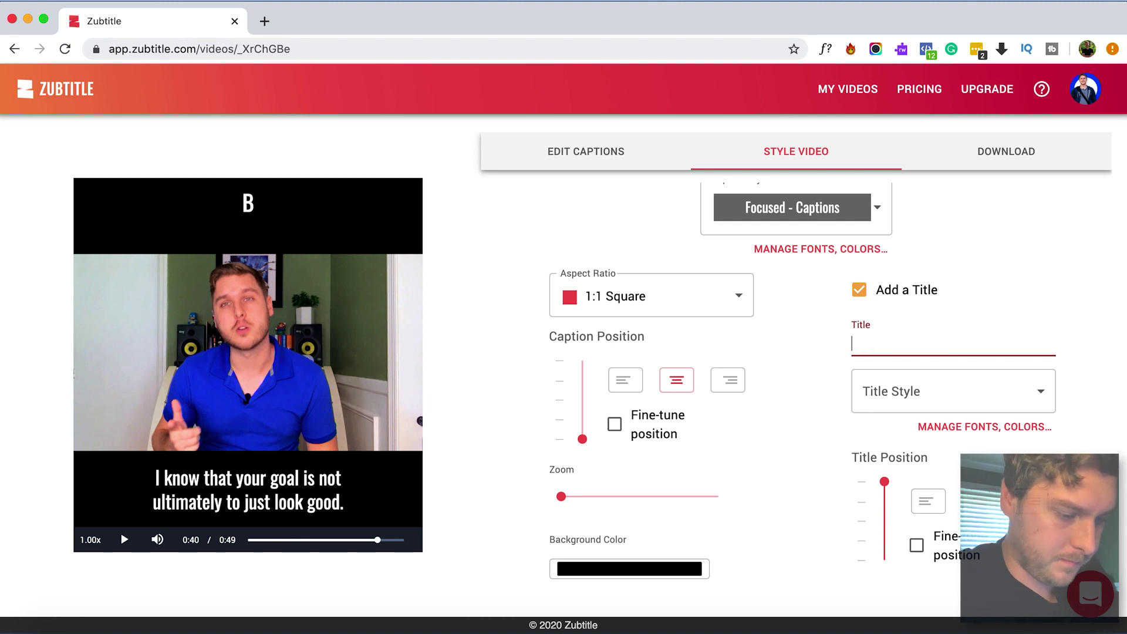
pyautogui.write('Do you ')
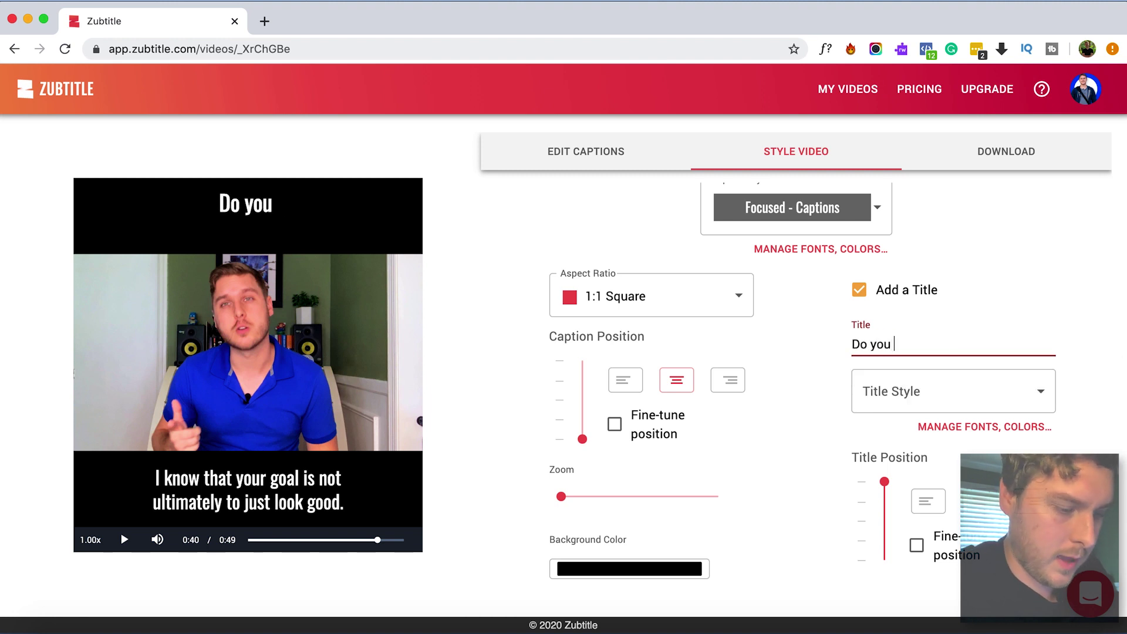
pyautogui.write('have a brand s')
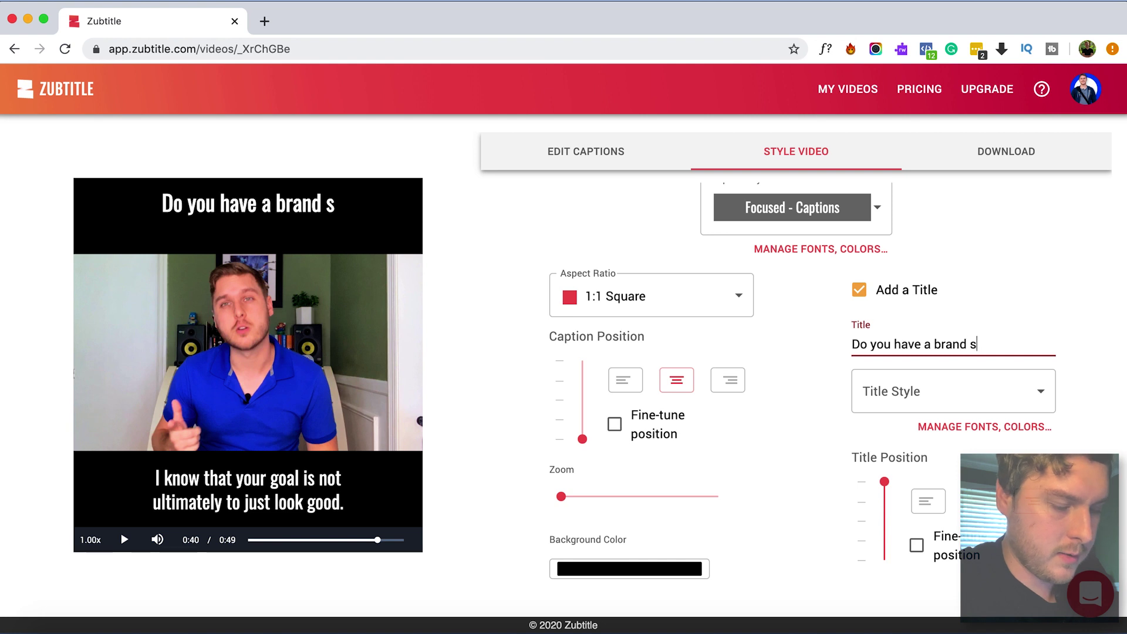
pyautogui.write('trategy?')
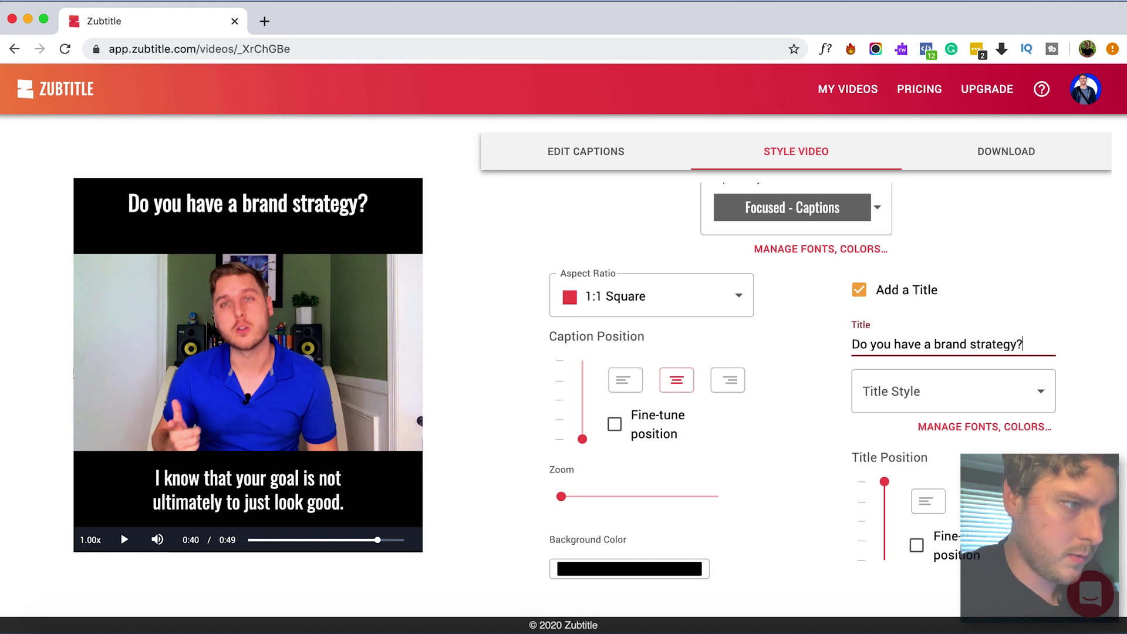
pyautogui.click(800, 327)
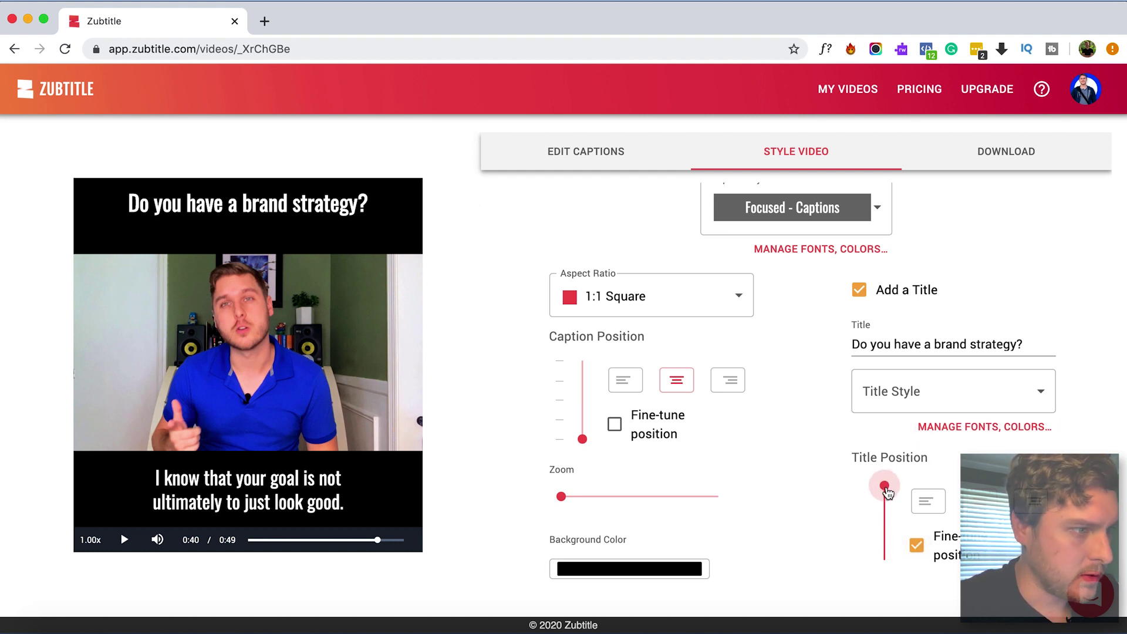
pyautogui.moveTo(887, 492); pyautogui.dragTo(888, 496)
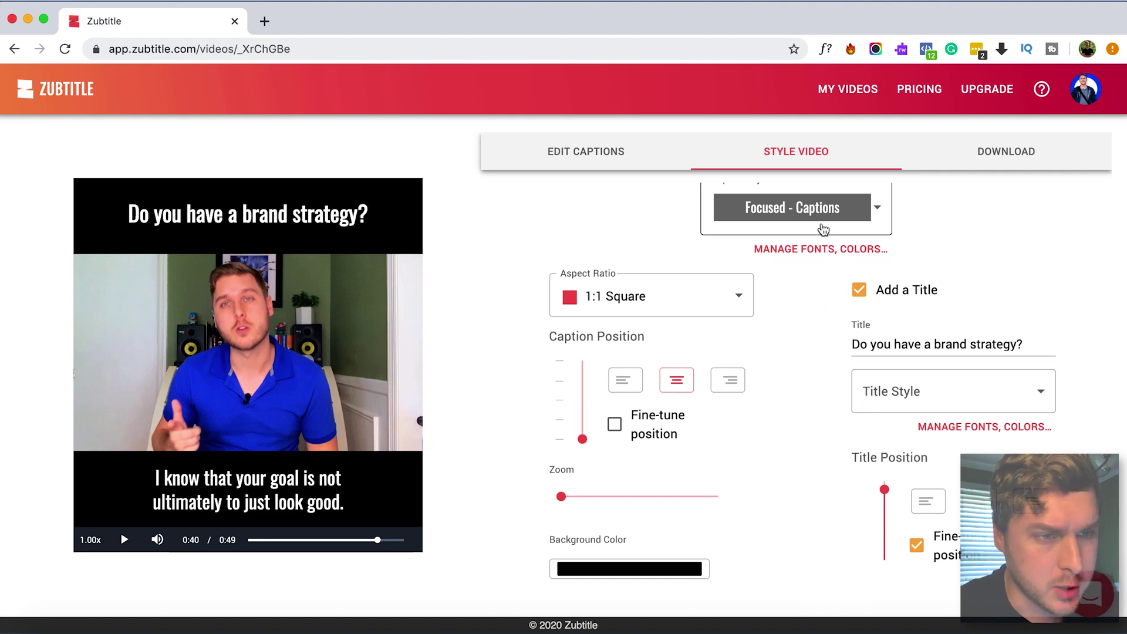
# - Apply Minimal - Captions to the captions and Minimal - Headline to the title
pyautogui.click(874, 214)
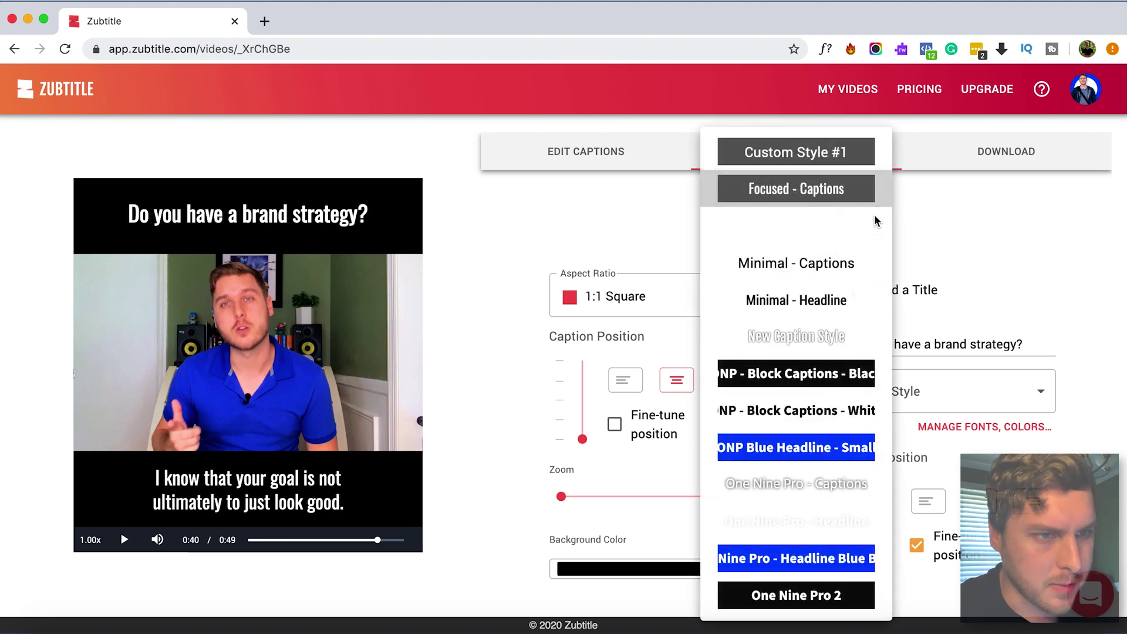
pyautogui.click(791, 268)
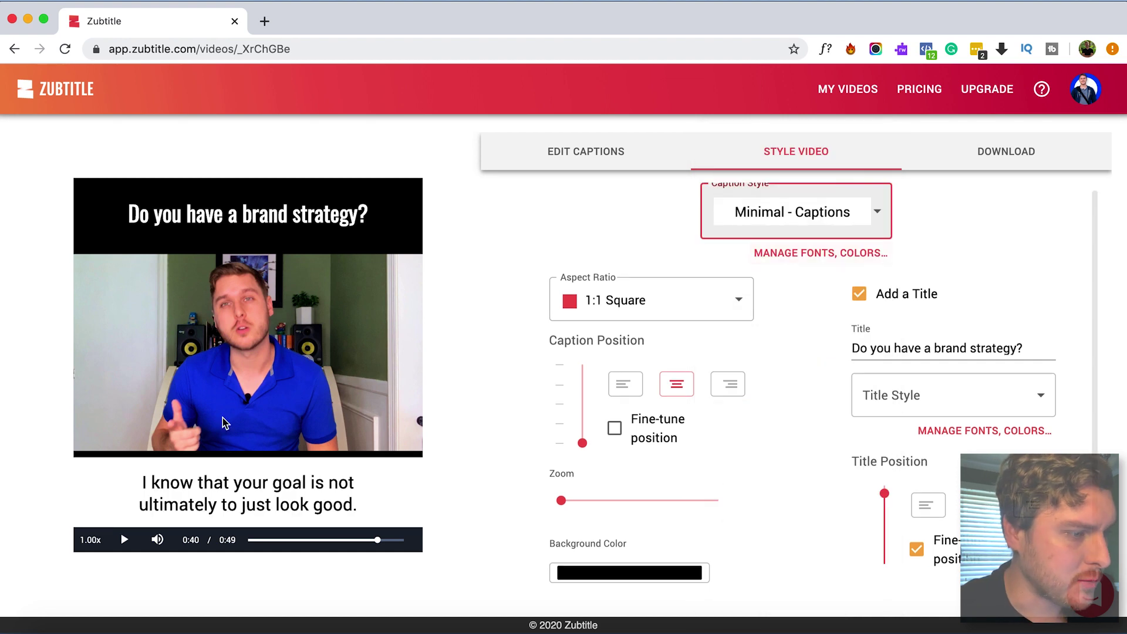
pyautogui.click(923, 404)
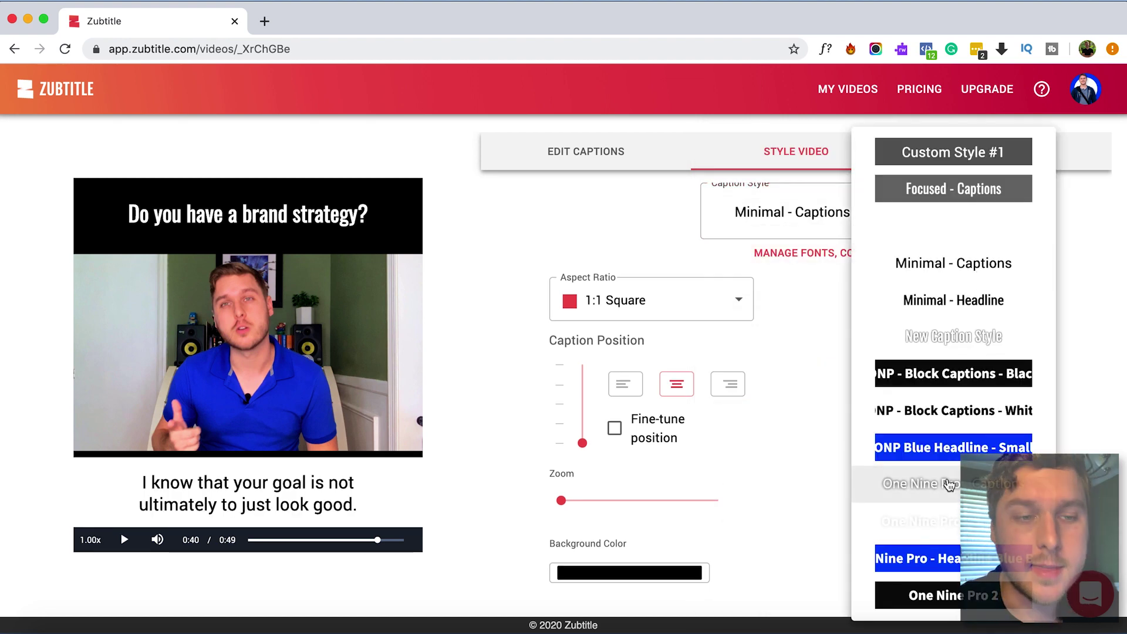
pyautogui.click(975, 302)
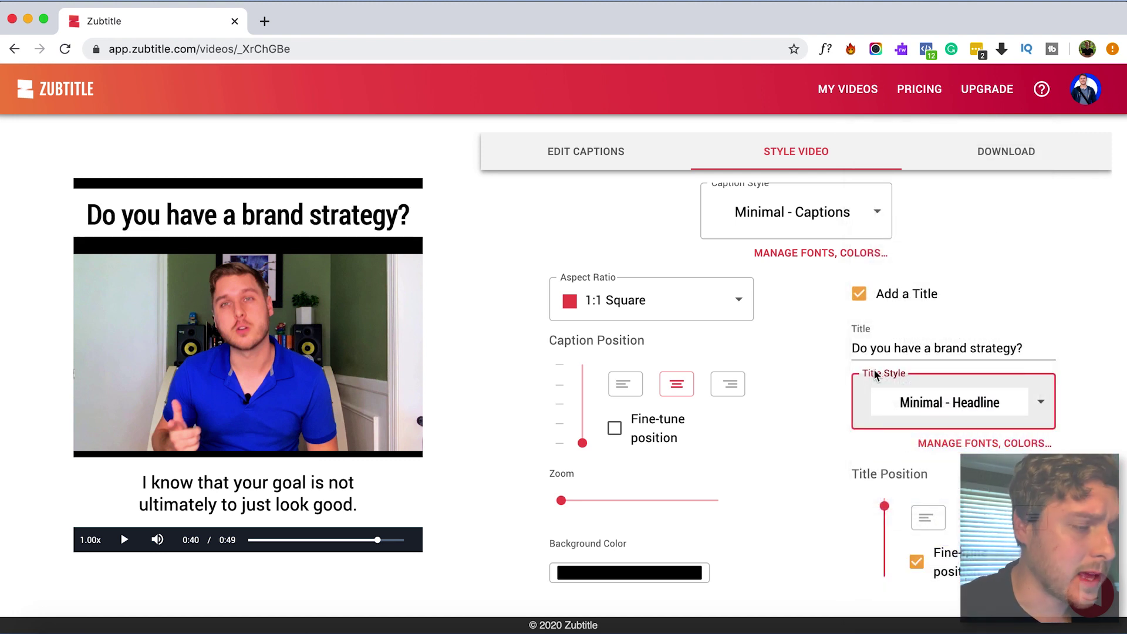
# - Set the video background colour to red by pasting #F15D61 into the colour picker
pyautogui.click(661, 573)
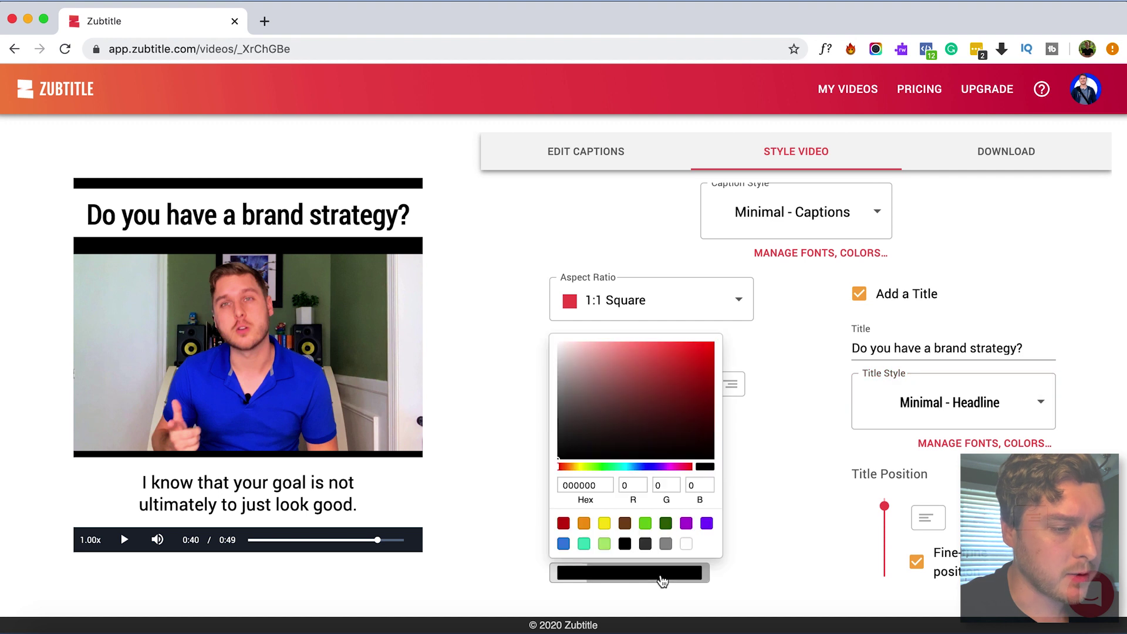
pyautogui.click(768, 487)
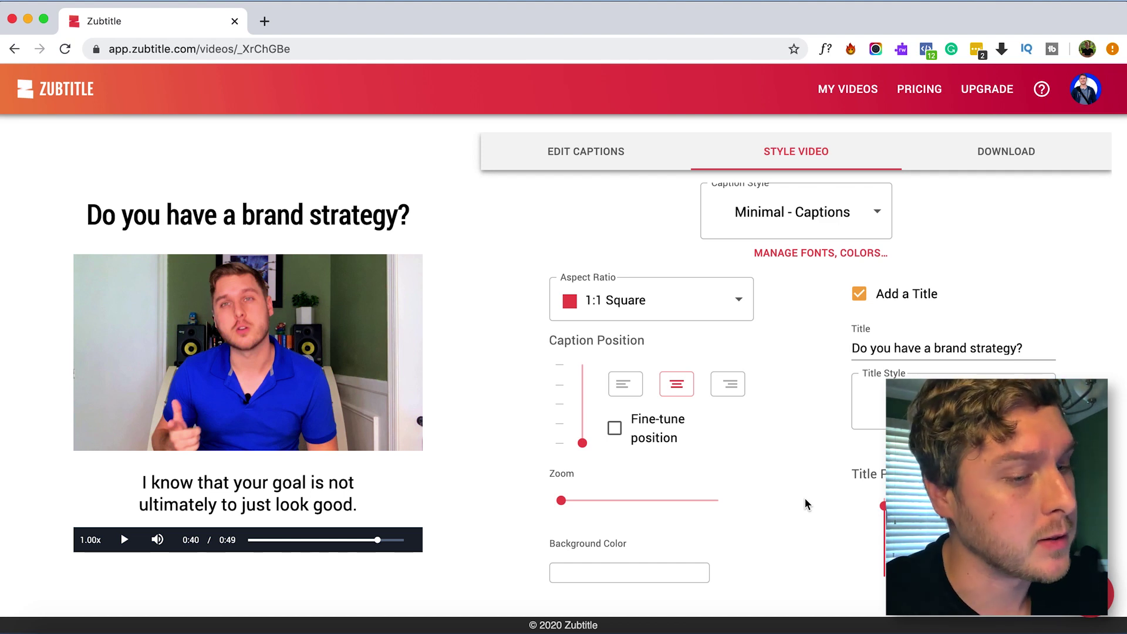
pyautogui.click(679, 577)
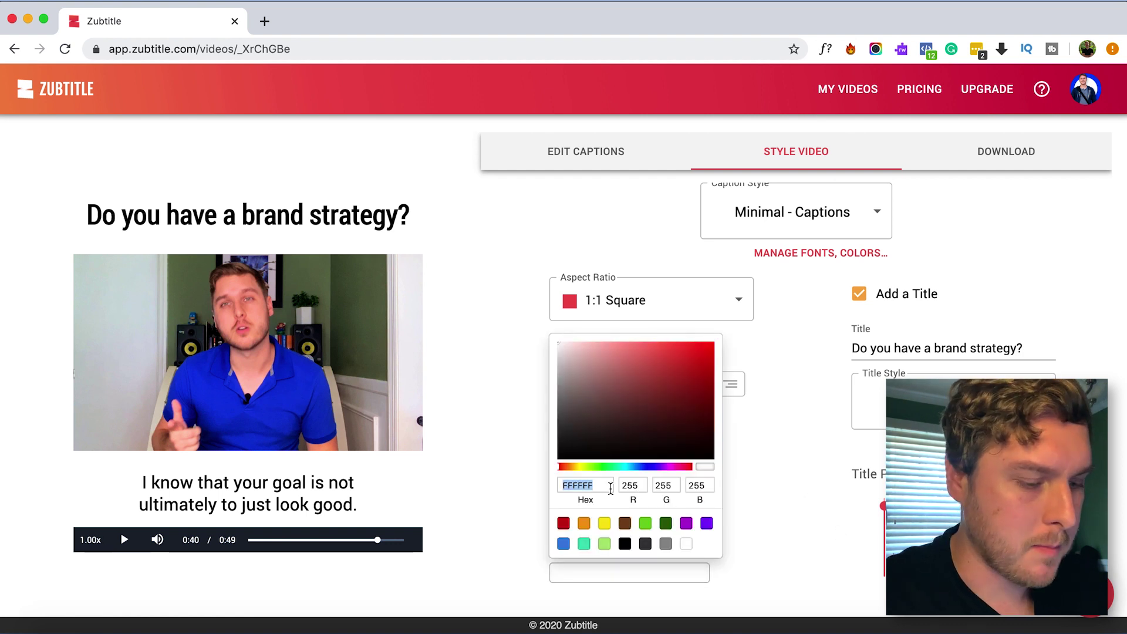
pyautogui.write('#F15D61')
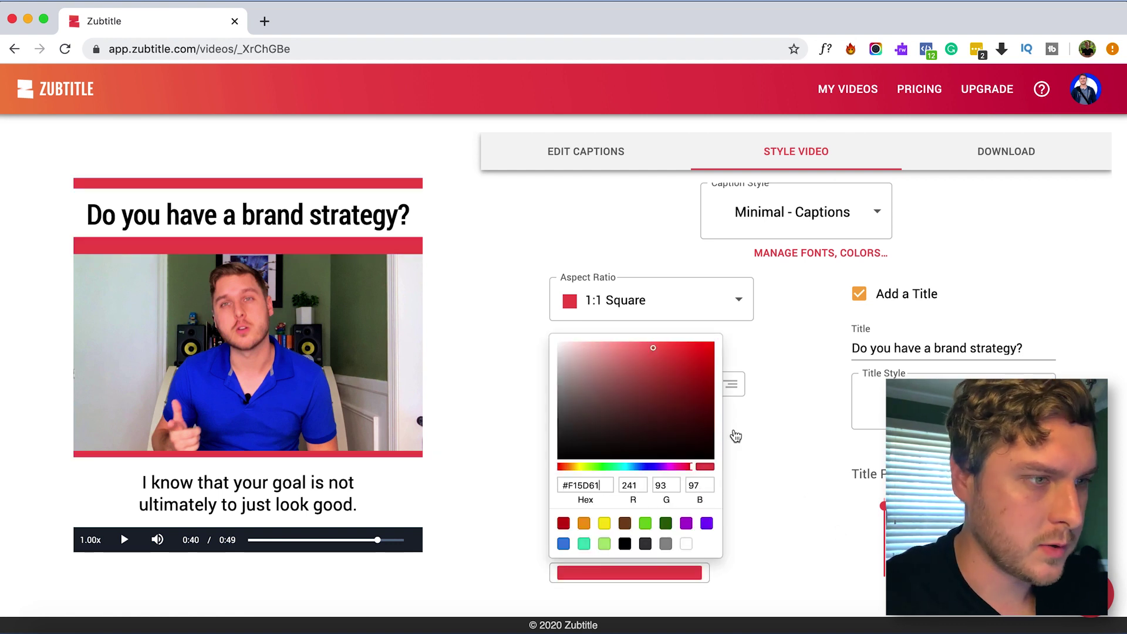
pyautogui.click(737, 468)
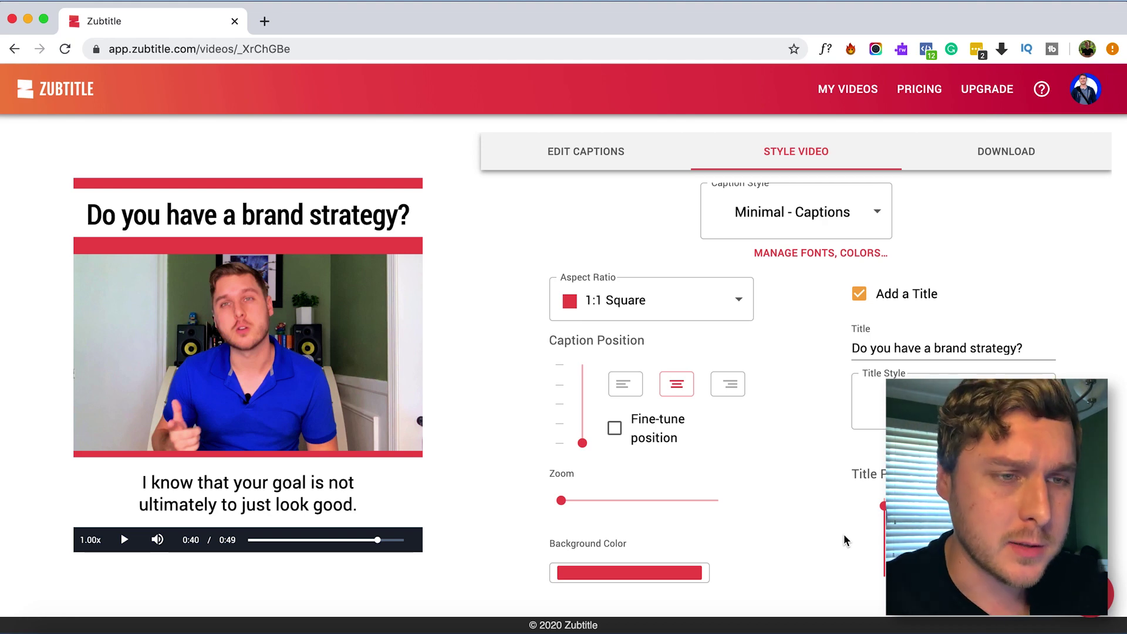
# - Create 'My Caption Style' with a nearly transparent background and larger text size
pyautogui.click(829, 257)
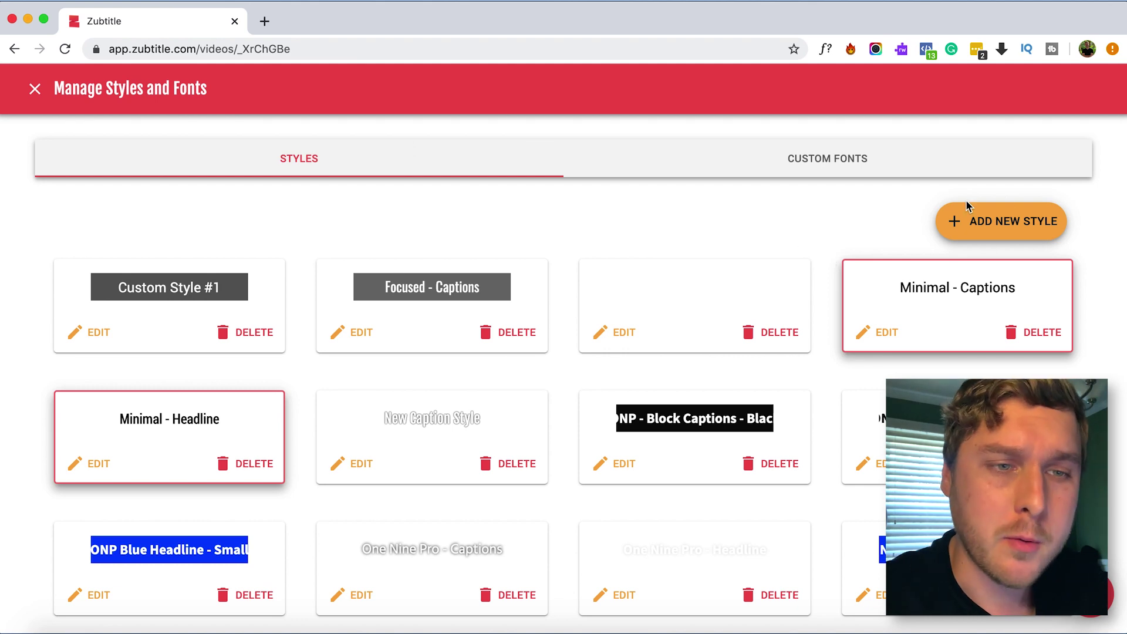
pyautogui.click(1021, 228)
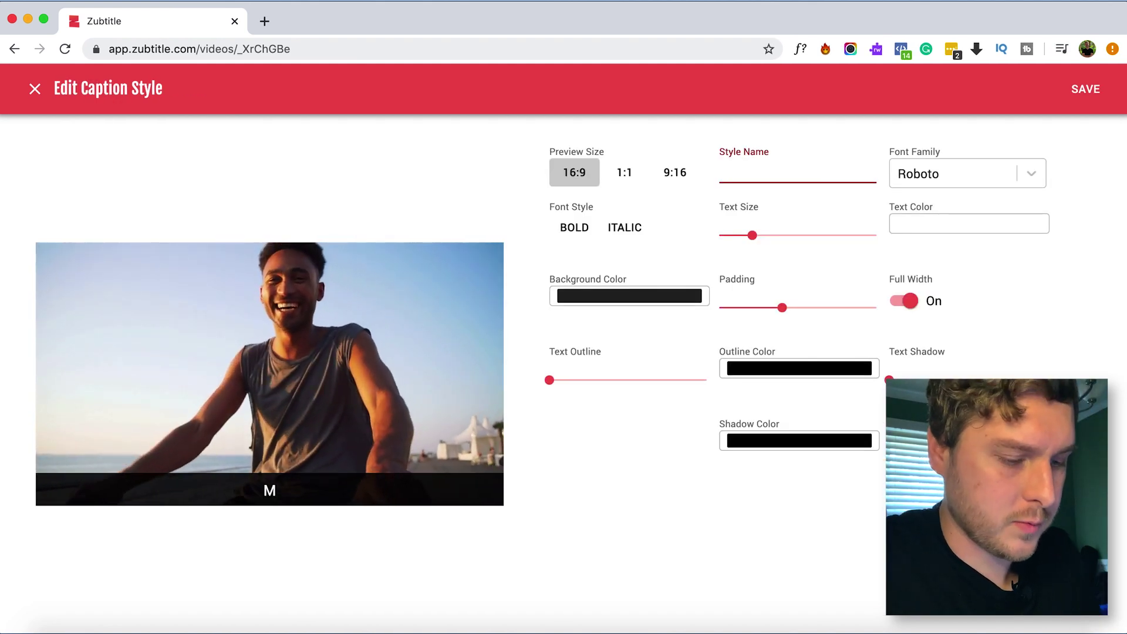
pyautogui.write('My Capt')
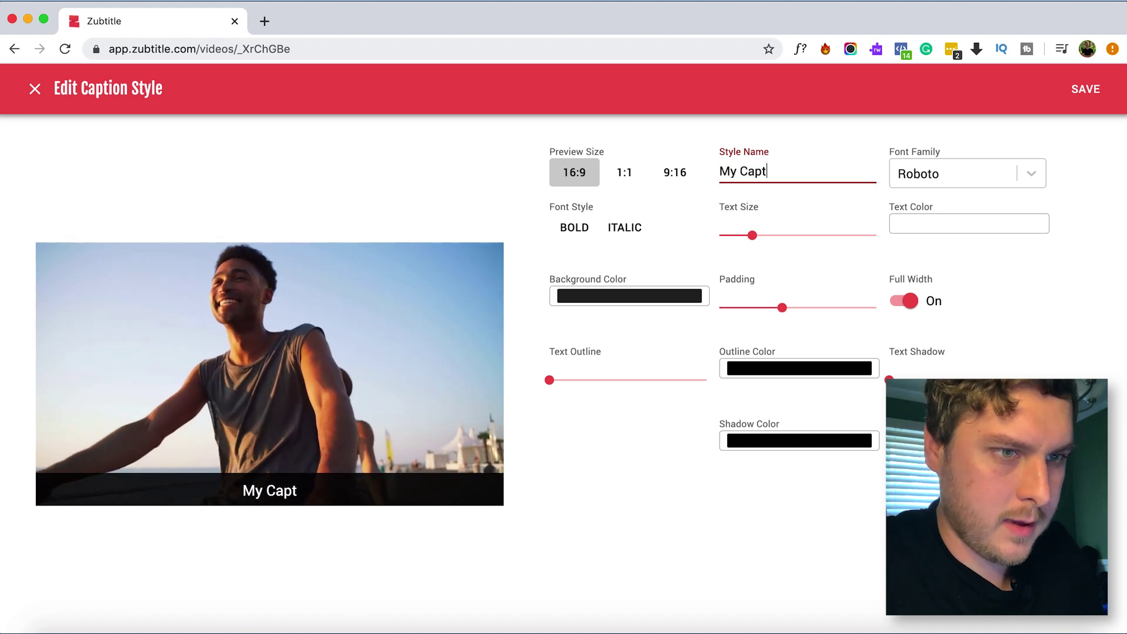
pyautogui.write('ion Style')
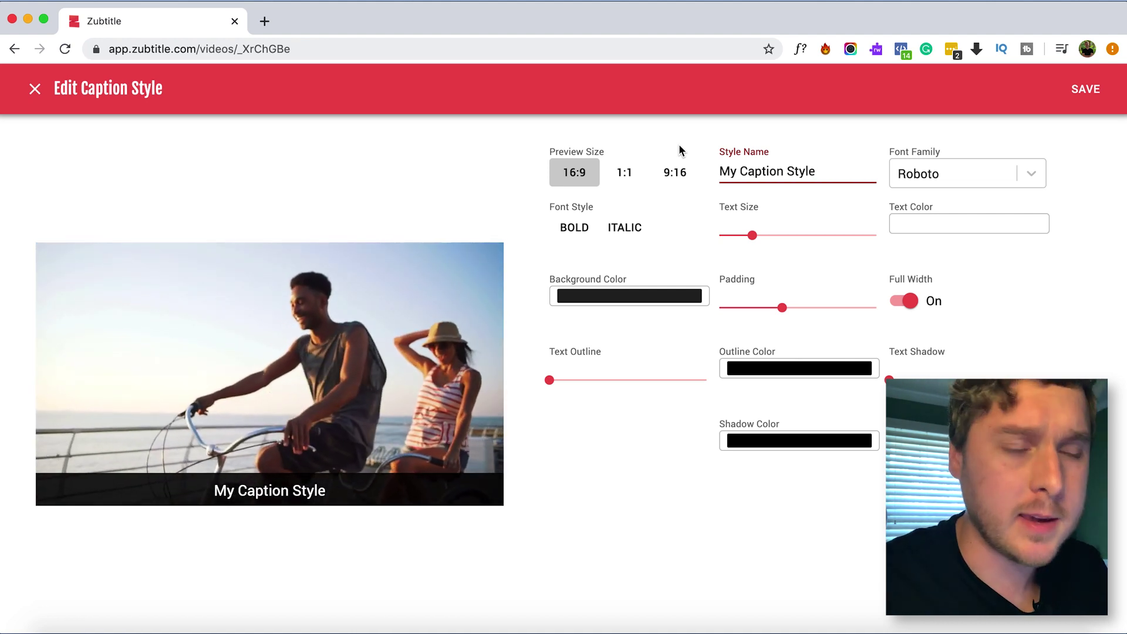
pyautogui.click(643, 299)
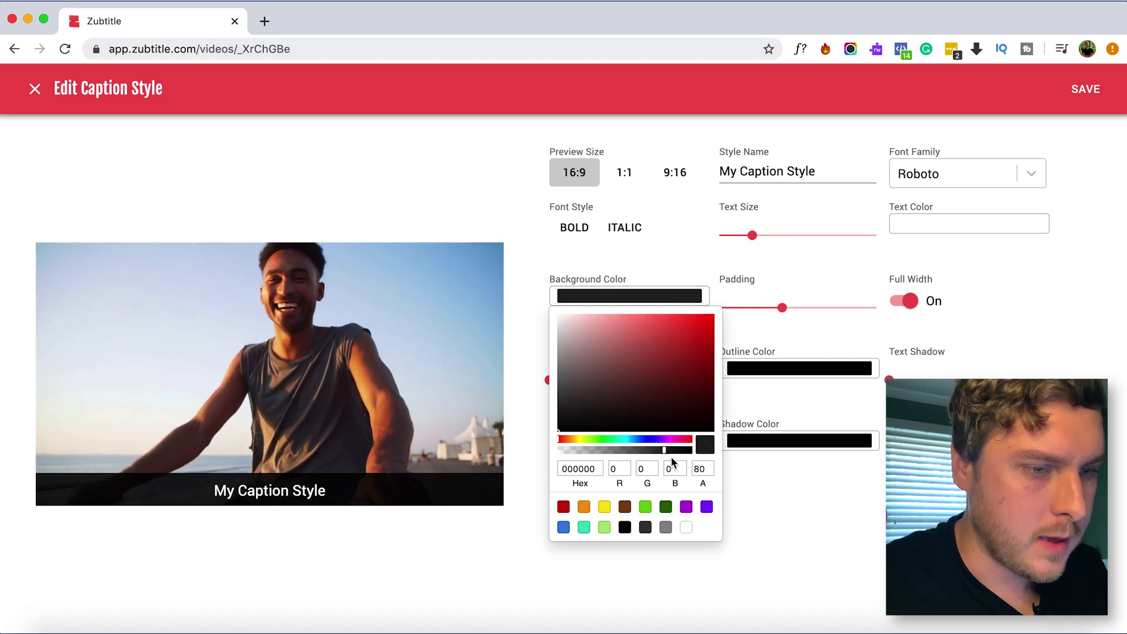
pyautogui.moveTo(664, 449); pyautogui.dragTo(538, 450)
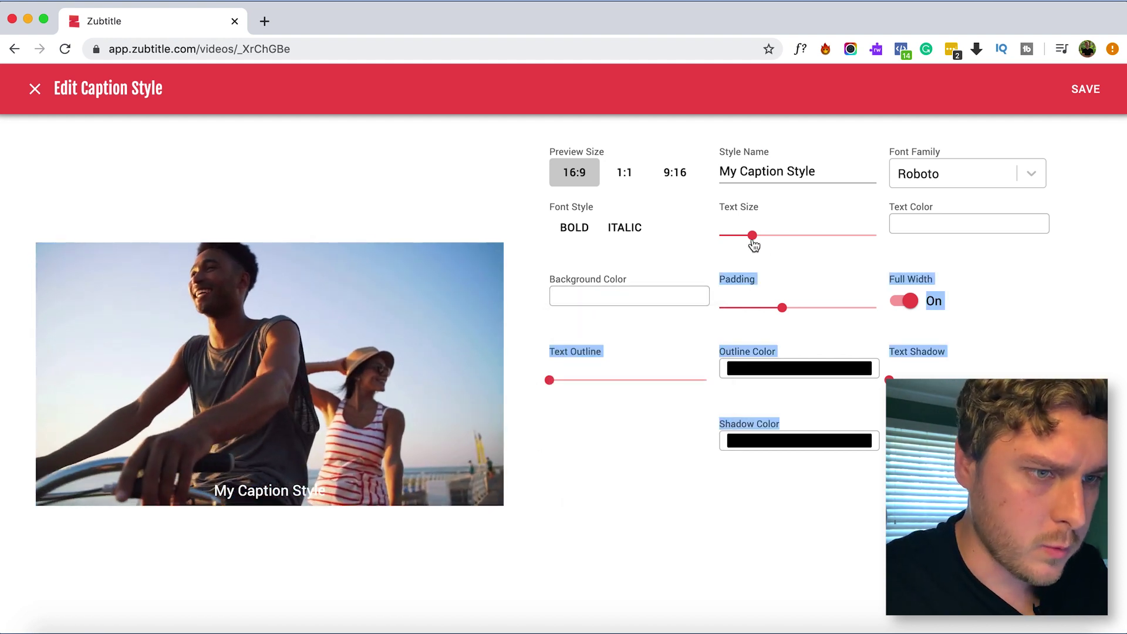
pyautogui.moveTo(752, 235)
pyautogui.mouseDown()
pyautogui.moveTo(787, 238)
pyautogui.moveTo(760, 238)
pyautogui.mouseUp()
# - Give the caption style the Noto Sans font and black text, then save it
pyautogui.click(950, 177)
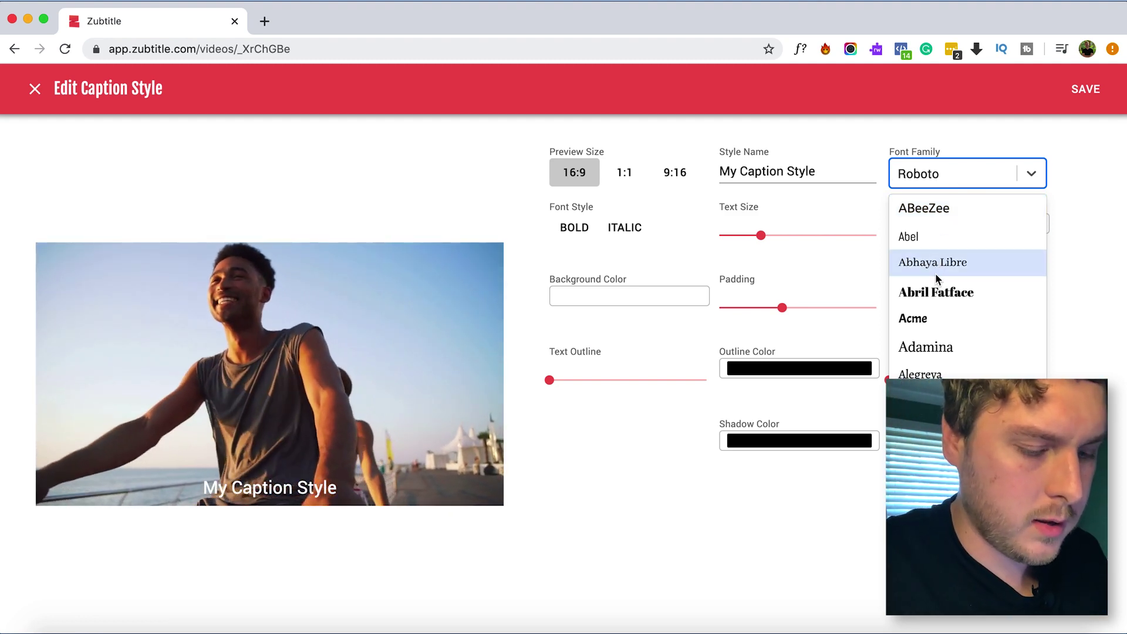
pyautogui.write('j')
pyautogui.press('BackSpace')
pyautogui.write('noto')
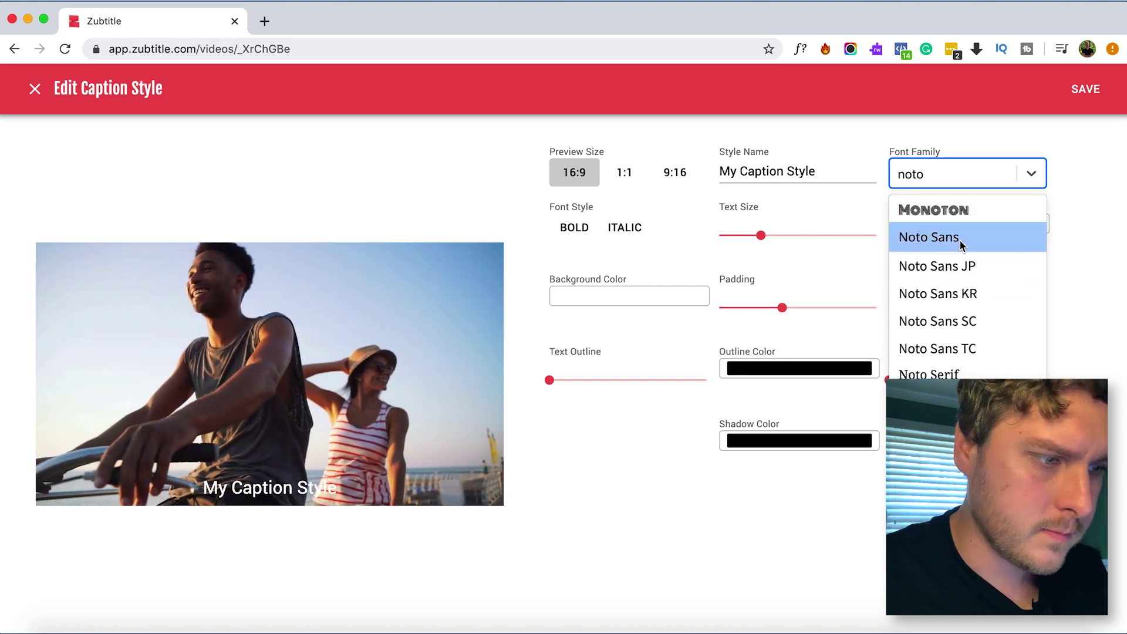
pyautogui.click(960, 243)
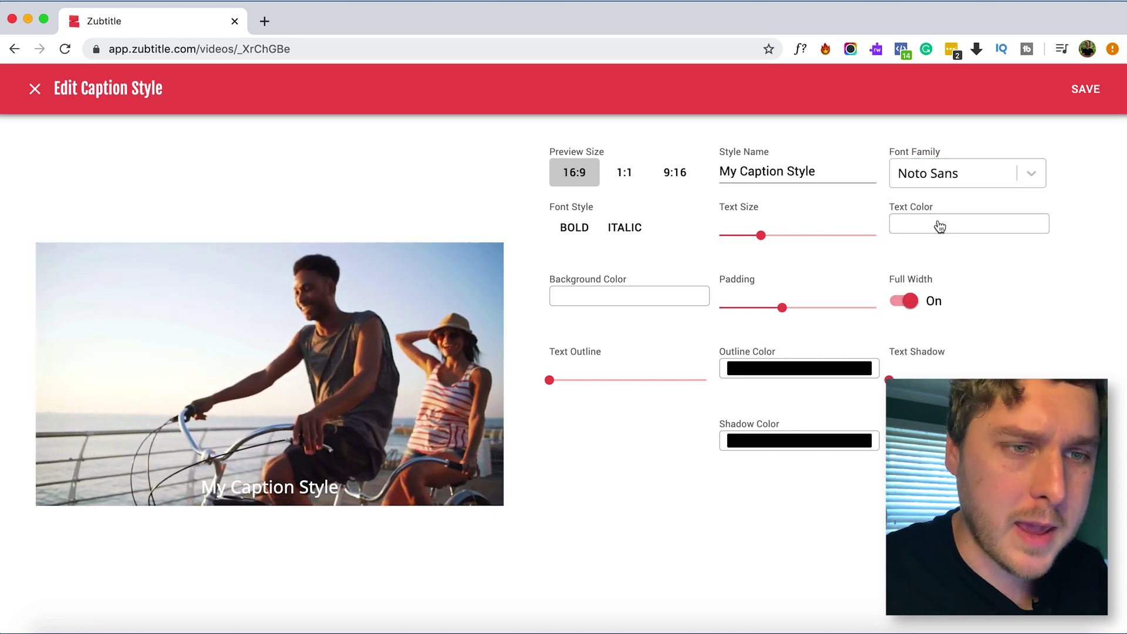
pyautogui.click(936, 226)
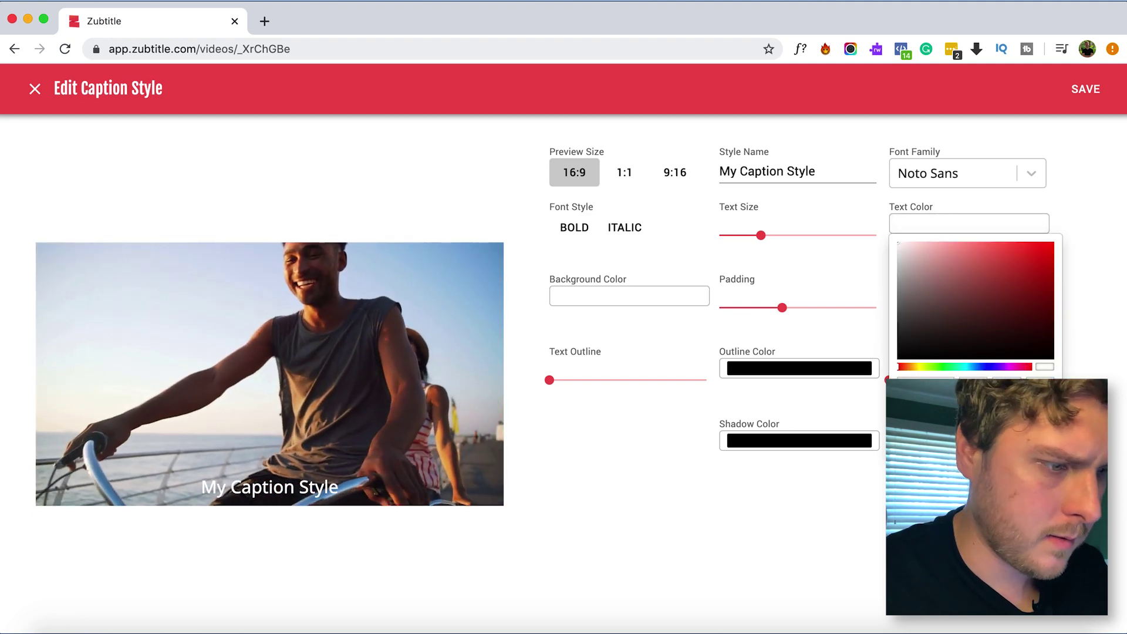
pyautogui.click(898, 358)
pyautogui.click(834, 506)
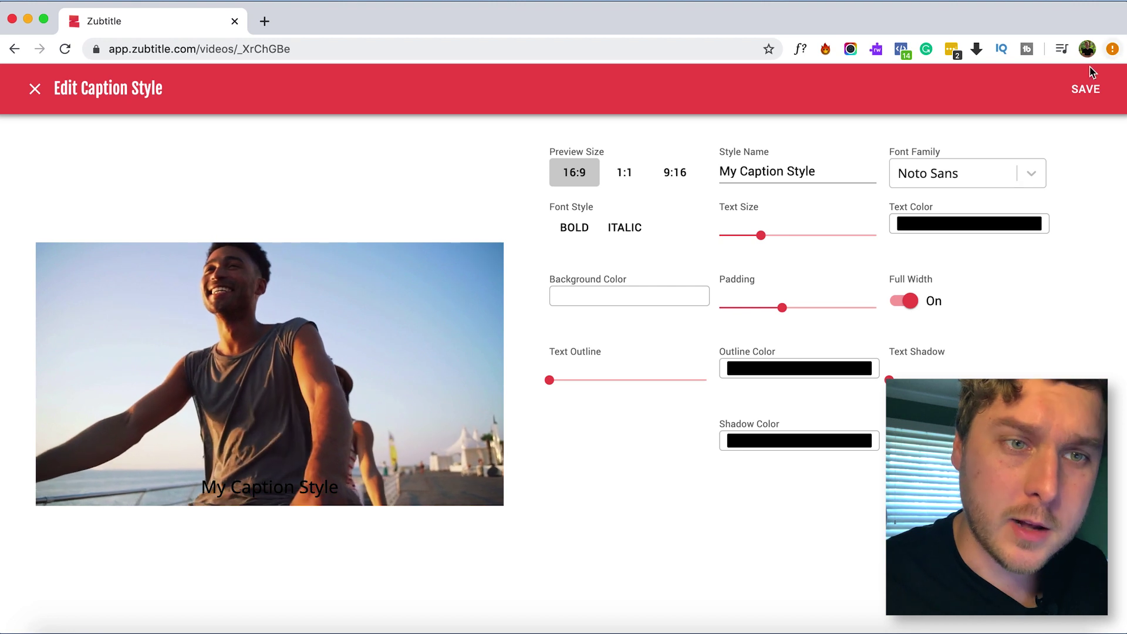
pyautogui.click(1086, 92)
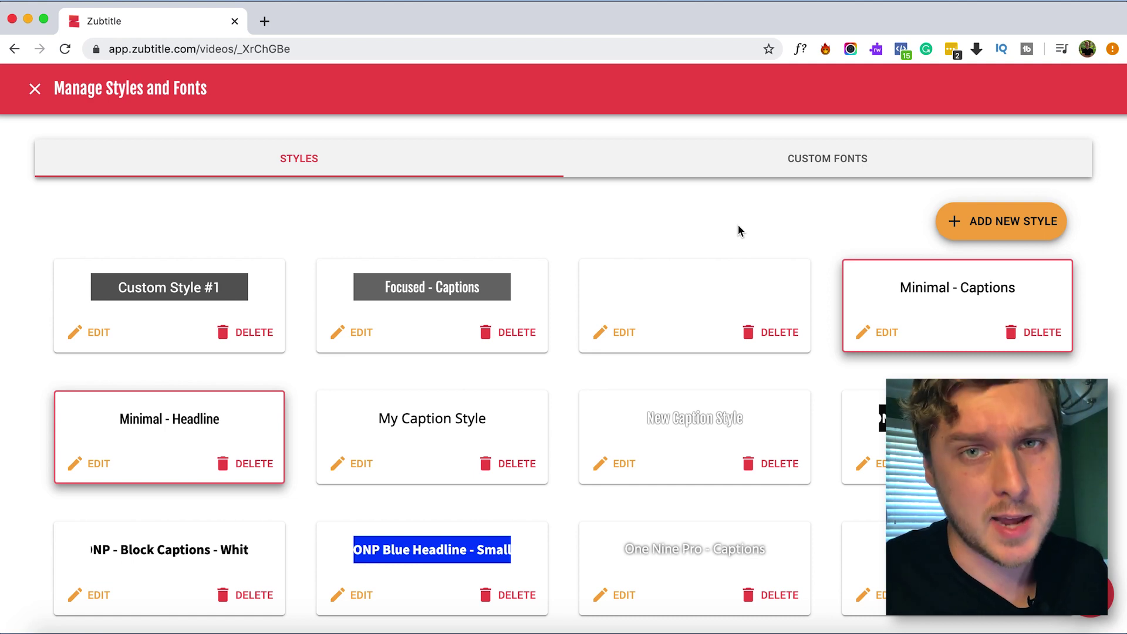
# - Create 'My Headline Style' with a fully transparent text background
pyautogui.click(962, 237)
pyautogui.write('My Headline Style')
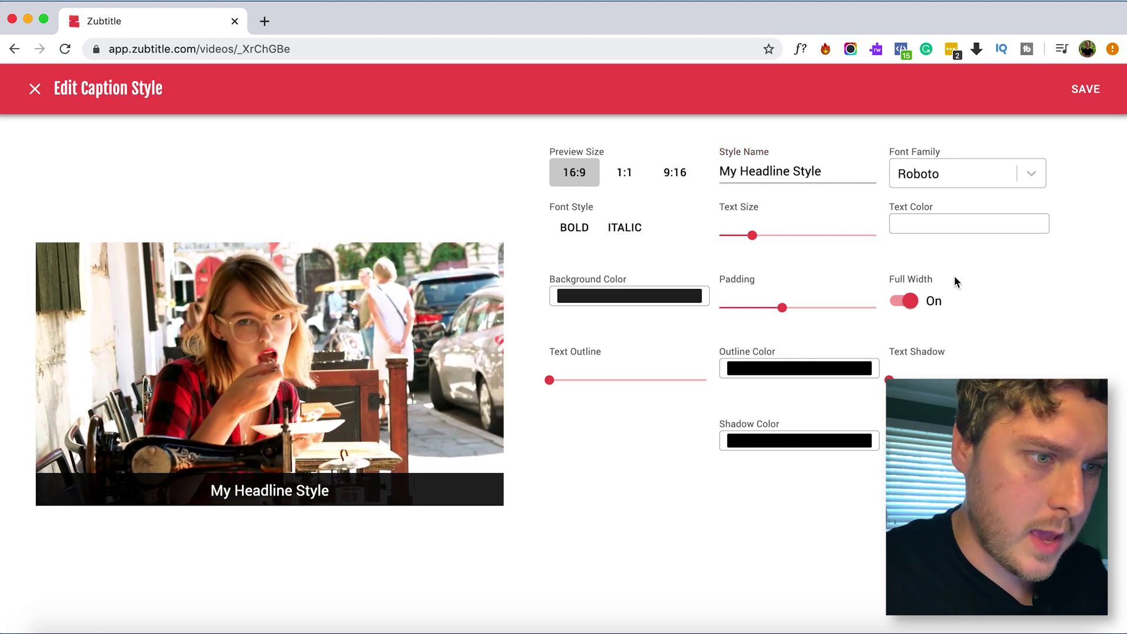
pyautogui.click(644, 297)
pyautogui.moveTo(664, 450); pyautogui.dragTo(544, 446)
pyautogui.click(544, 446)
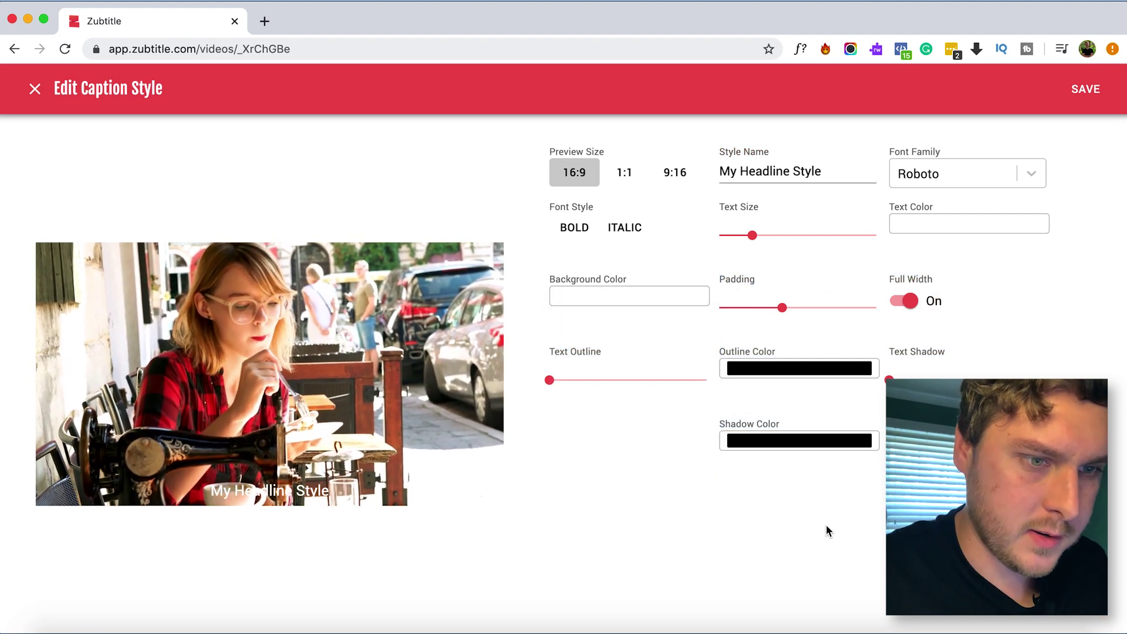
# - Set the headline style to Fjalla One, larger text and a strong dark shadow, then save
pyautogui.click(982, 179)
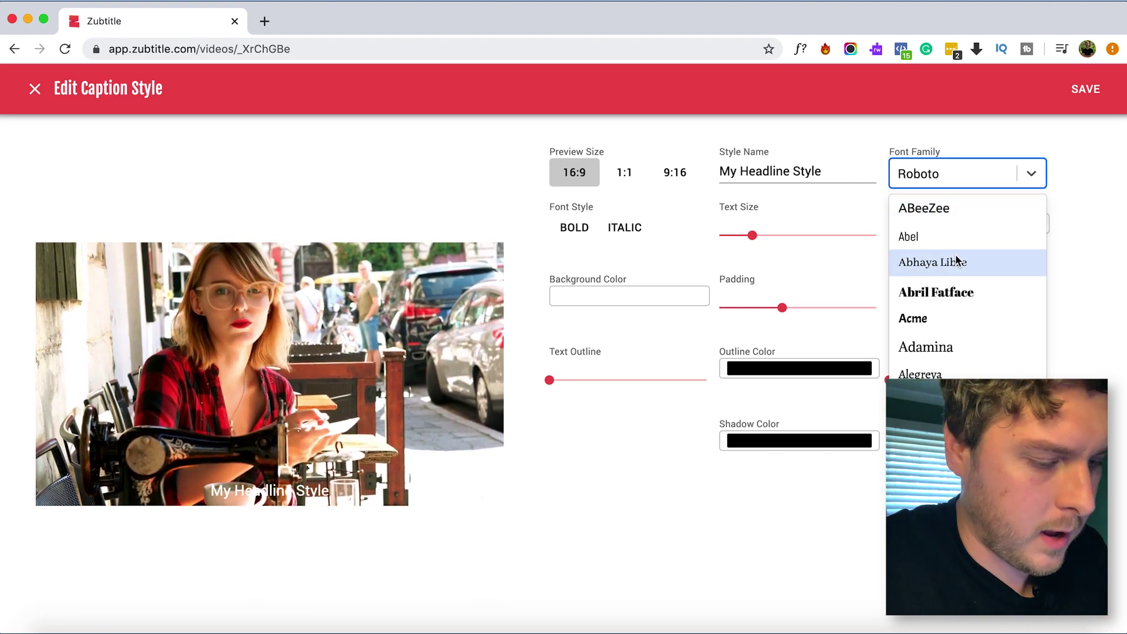
pyautogui.write('fj')
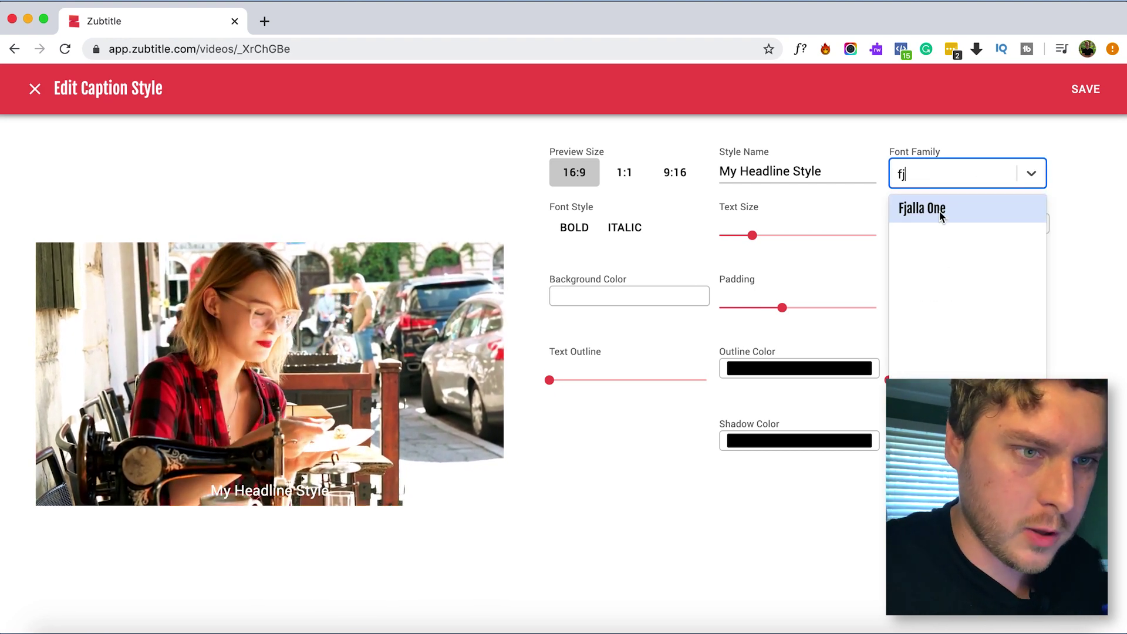
pyautogui.click(937, 209)
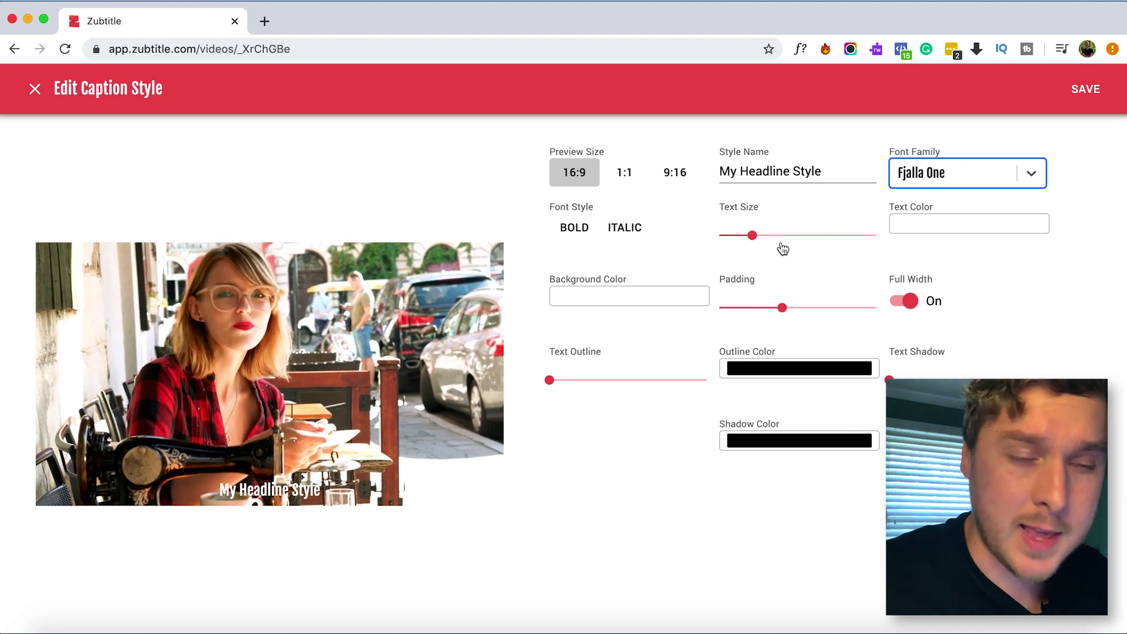
pyautogui.moveTo(752, 235); pyautogui.dragTo(784, 237)
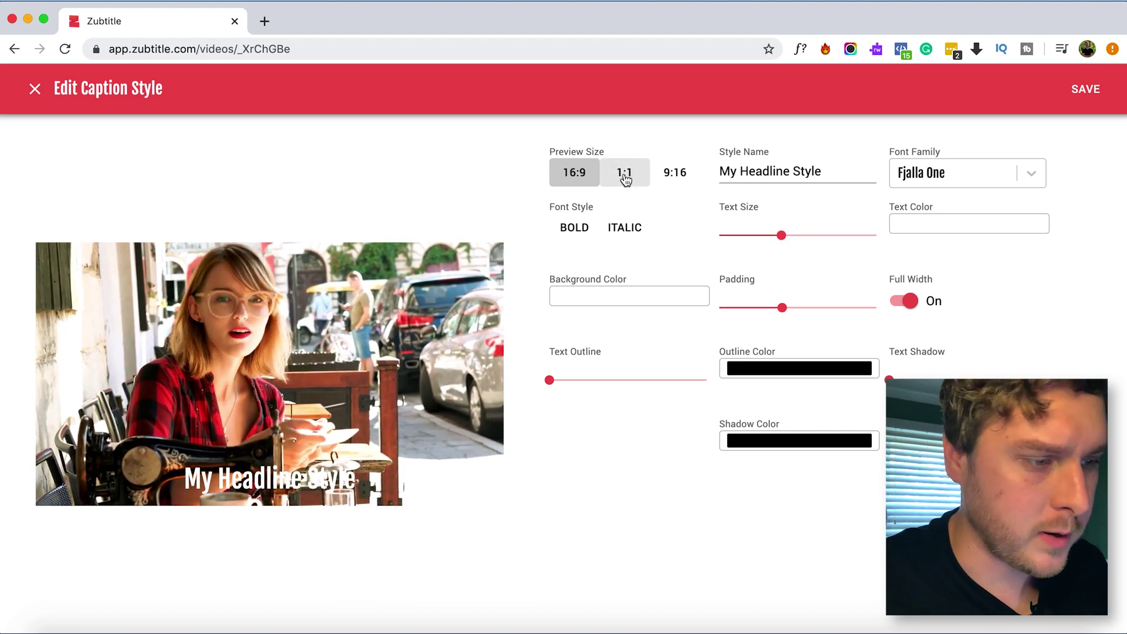
pyautogui.click(624, 176)
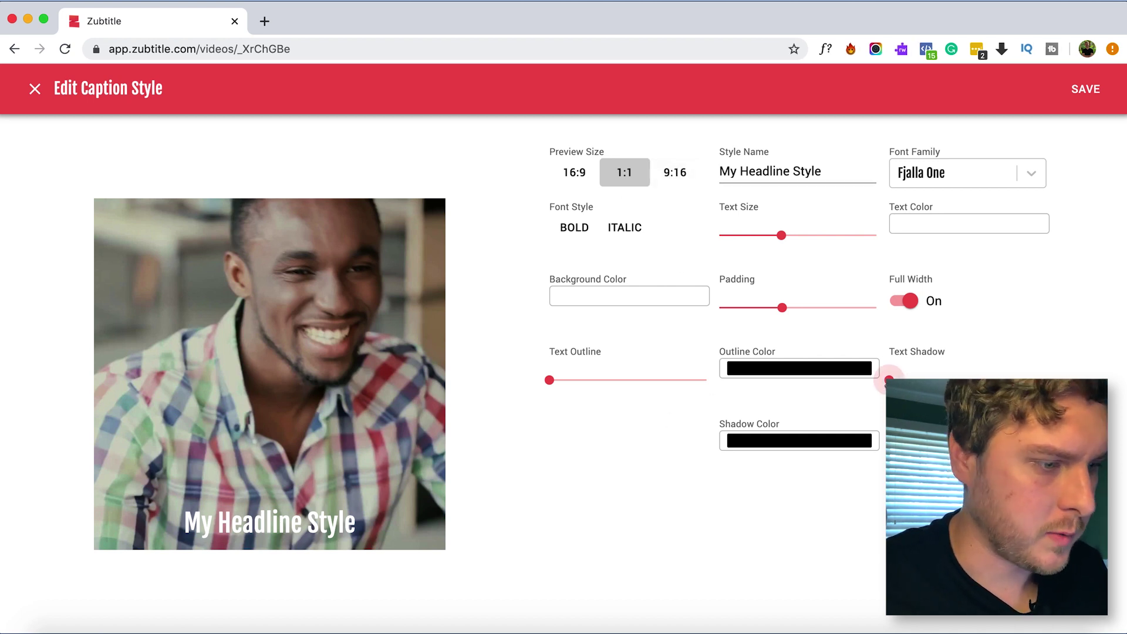
pyautogui.moveTo(889, 379); pyautogui.dragTo(782, 406)
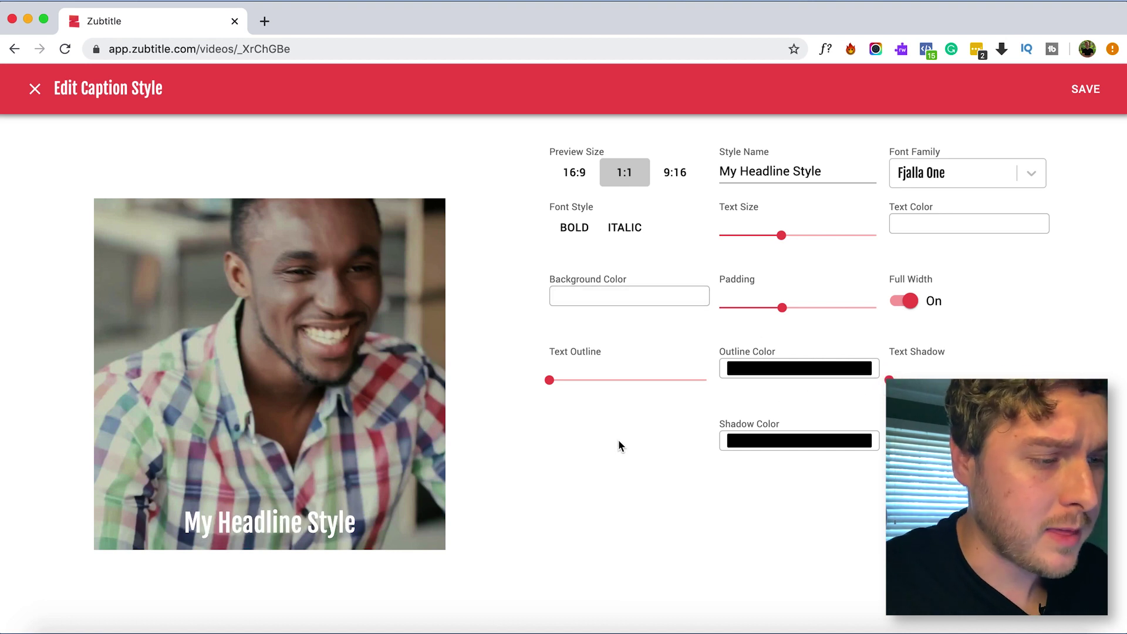
pyautogui.click(1087, 91)
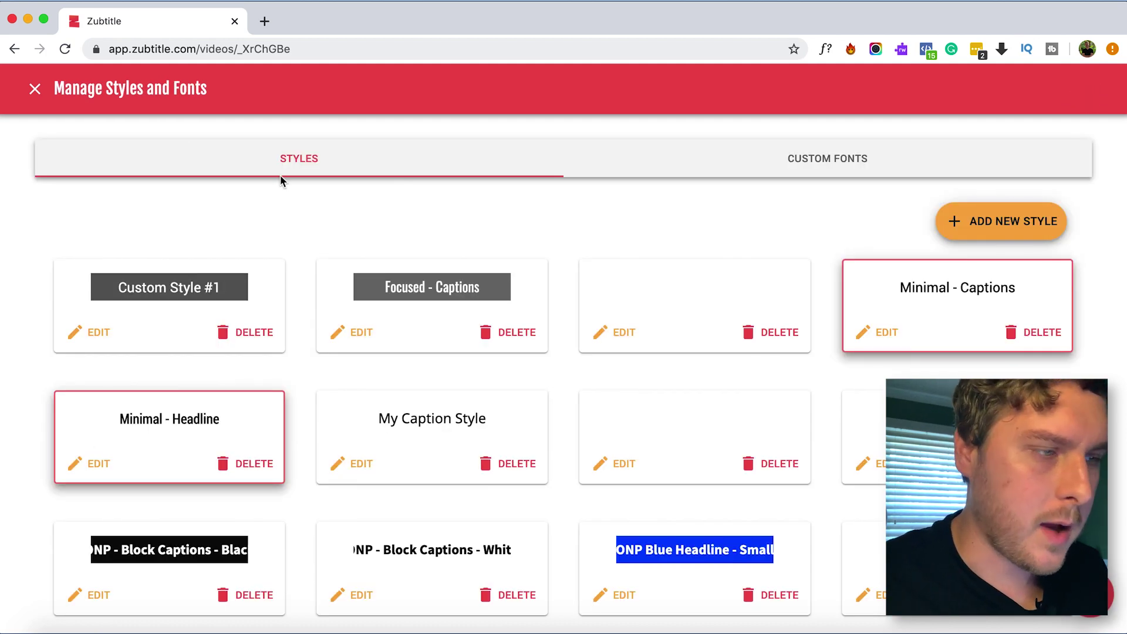
# - Apply My Caption Style to the captions and My Headline Style to the title
pyautogui.click(34, 94)
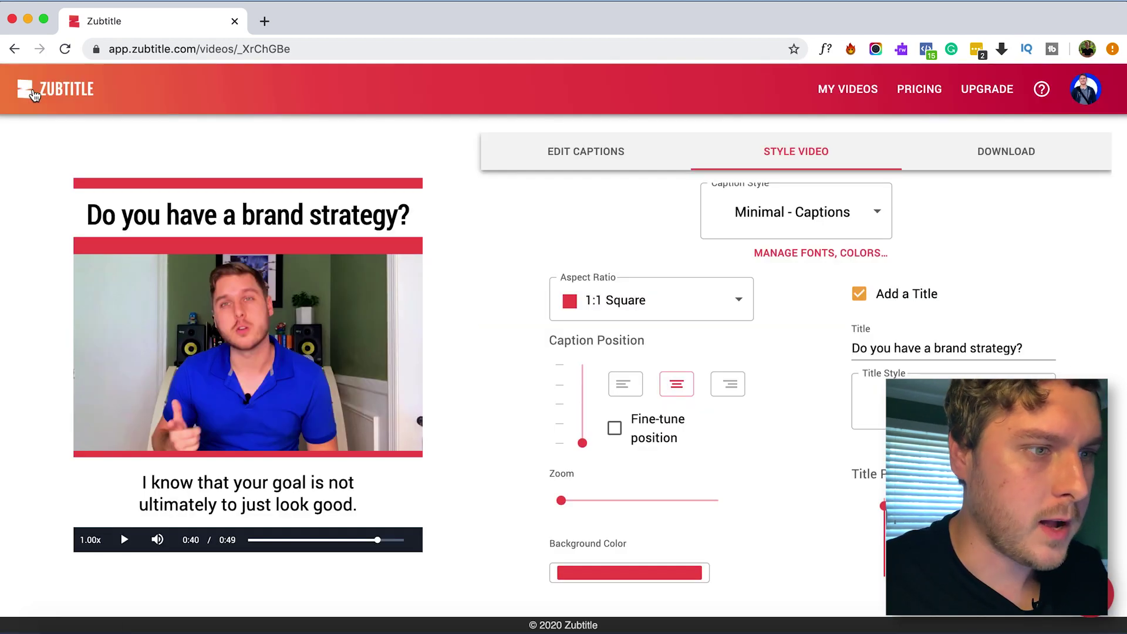
pyautogui.click(851, 227)
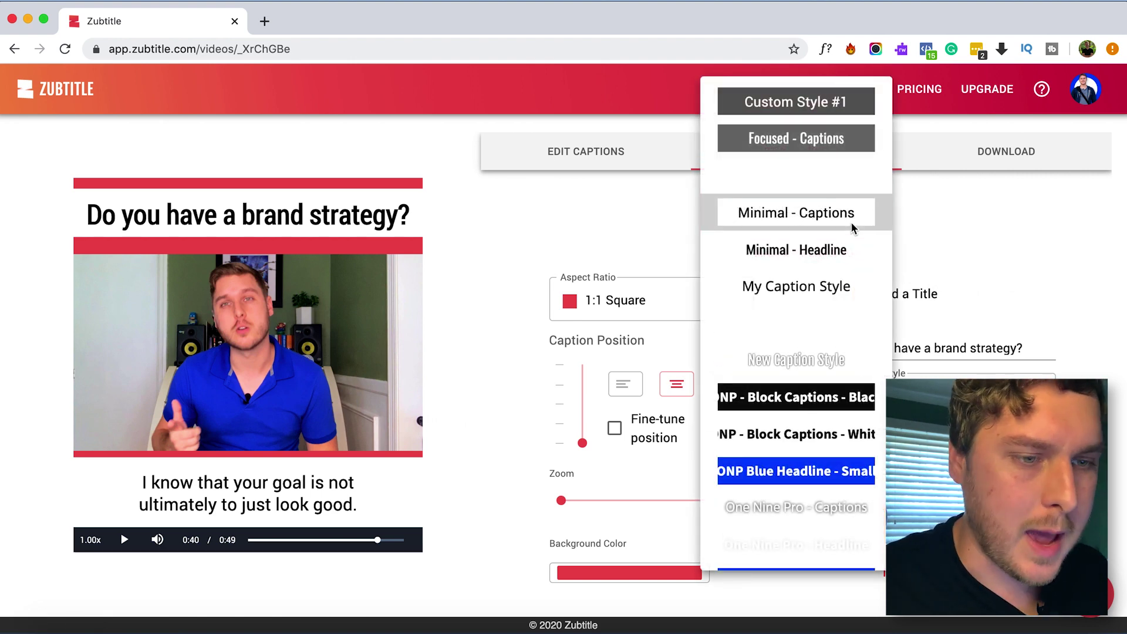
pyautogui.scroll(-10, 830, 318)
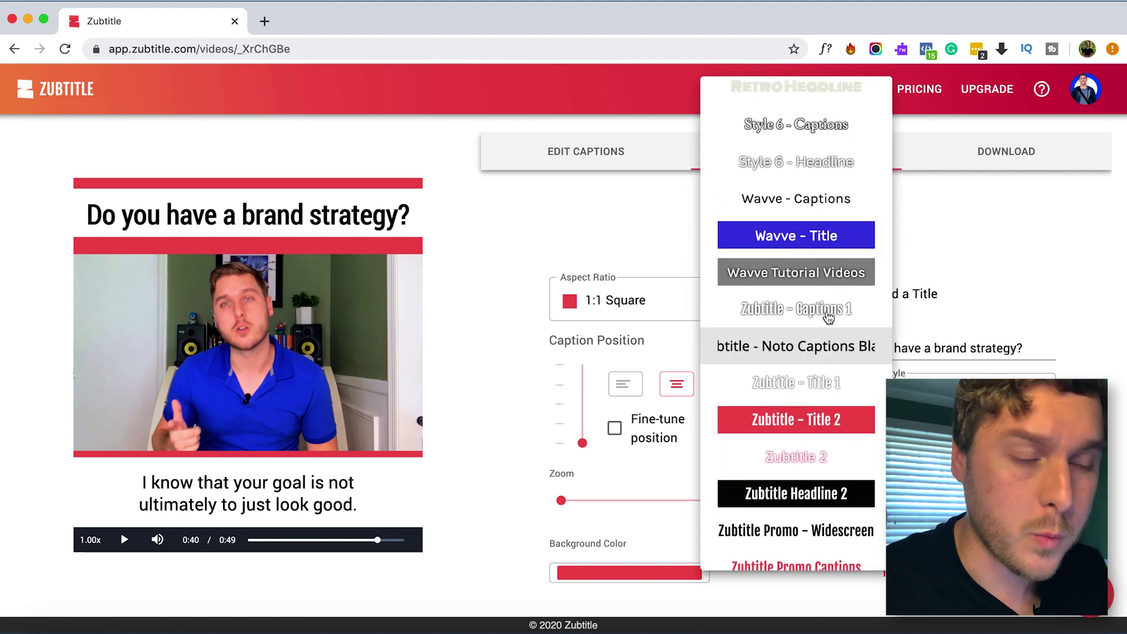
pyautogui.scroll(10, 829, 318)
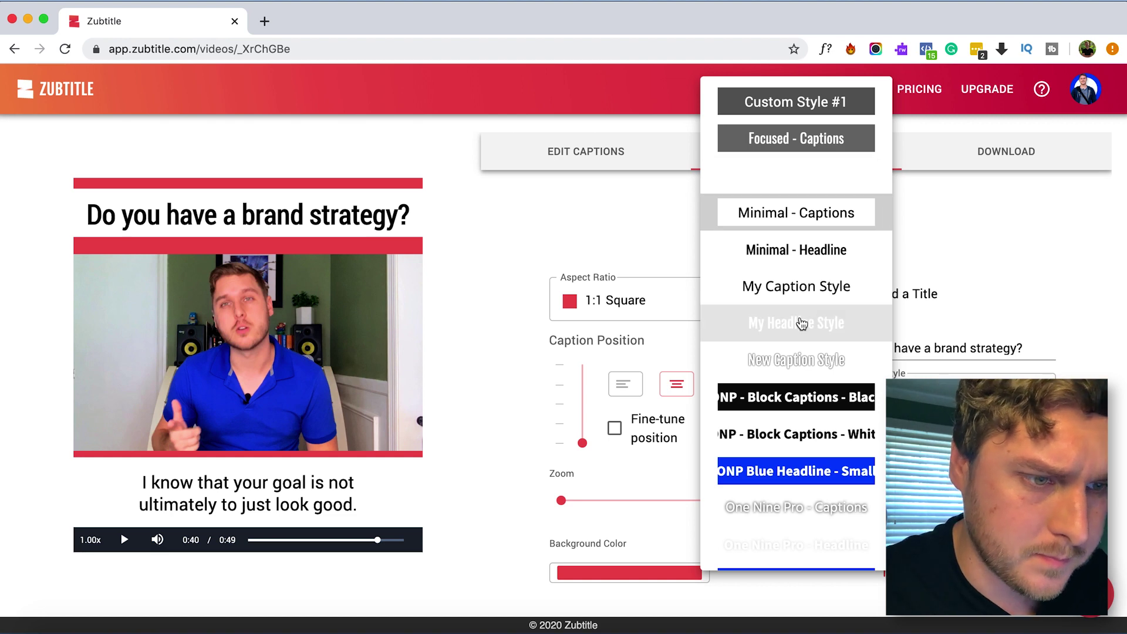
pyautogui.click(803, 322)
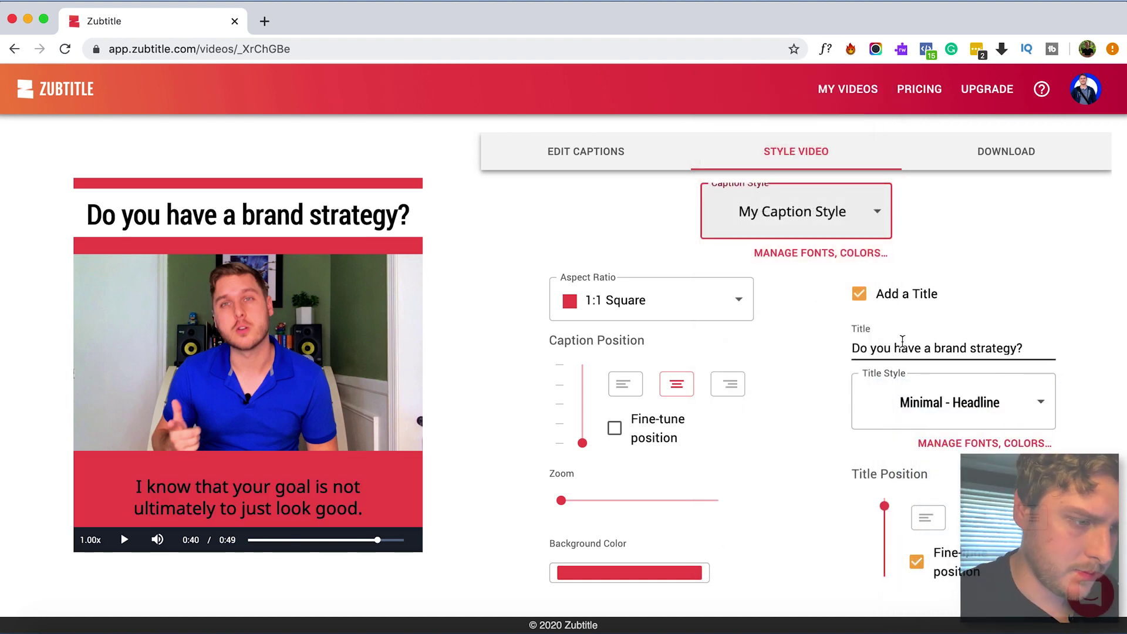
pyautogui.click(1013, 411)
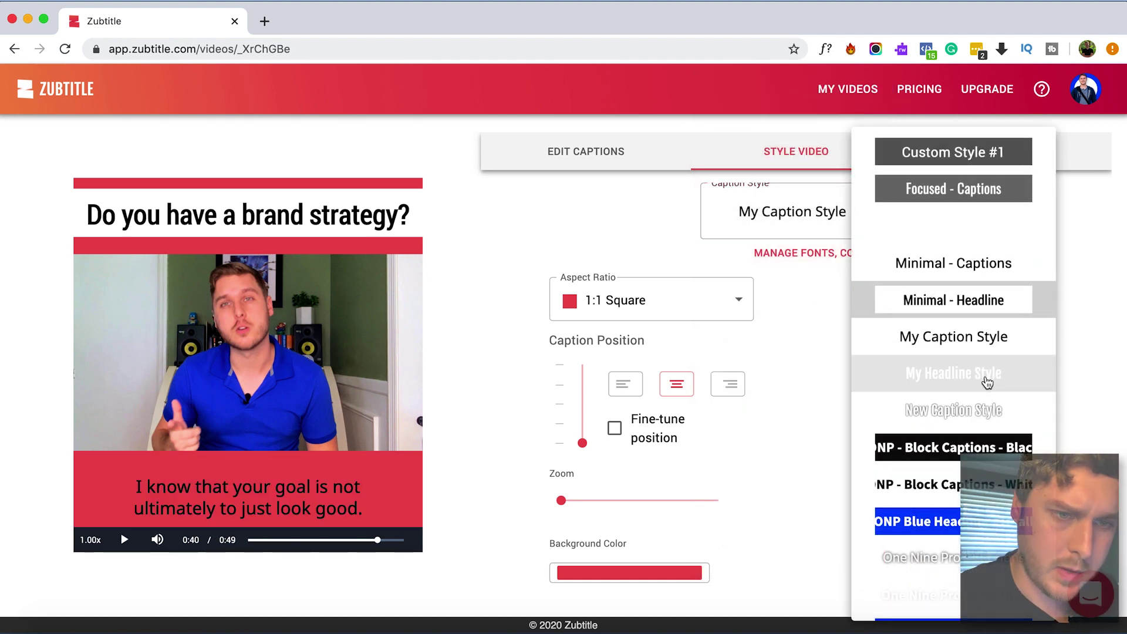
pyautogui.click(986, 383)
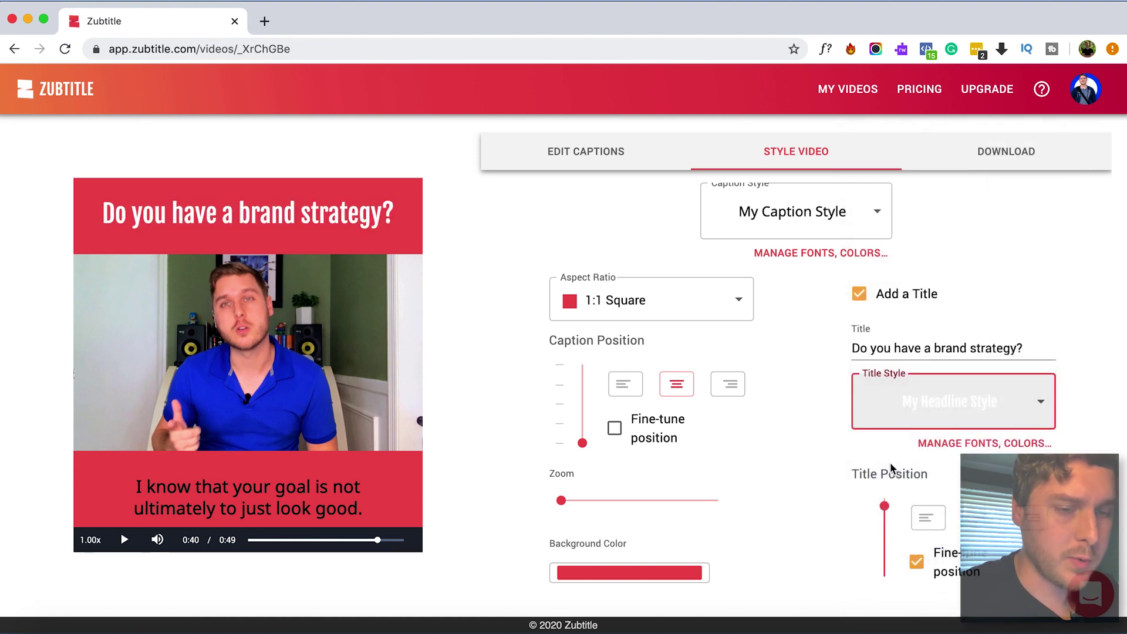
# - Move the title slightly lower and raise the captions slightly in the frame
pyautogui.scroll(-1, 840, 472)
pyautogui.click(885, 498)
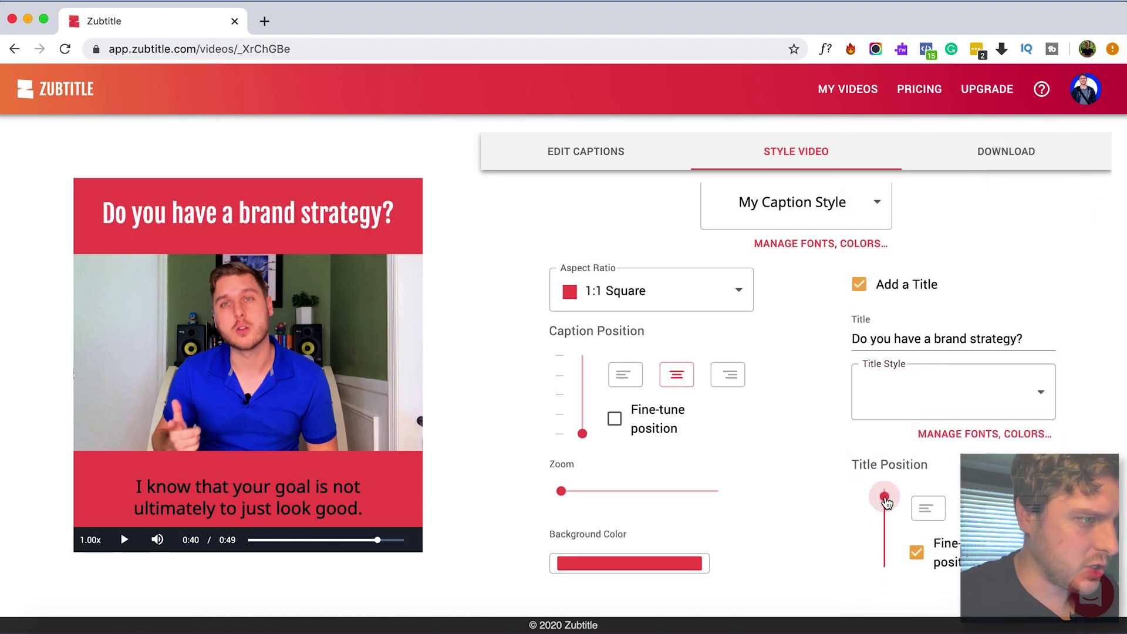
pyautogui.moveTo(886, 502); pyautogui.dragTo(884, 499)
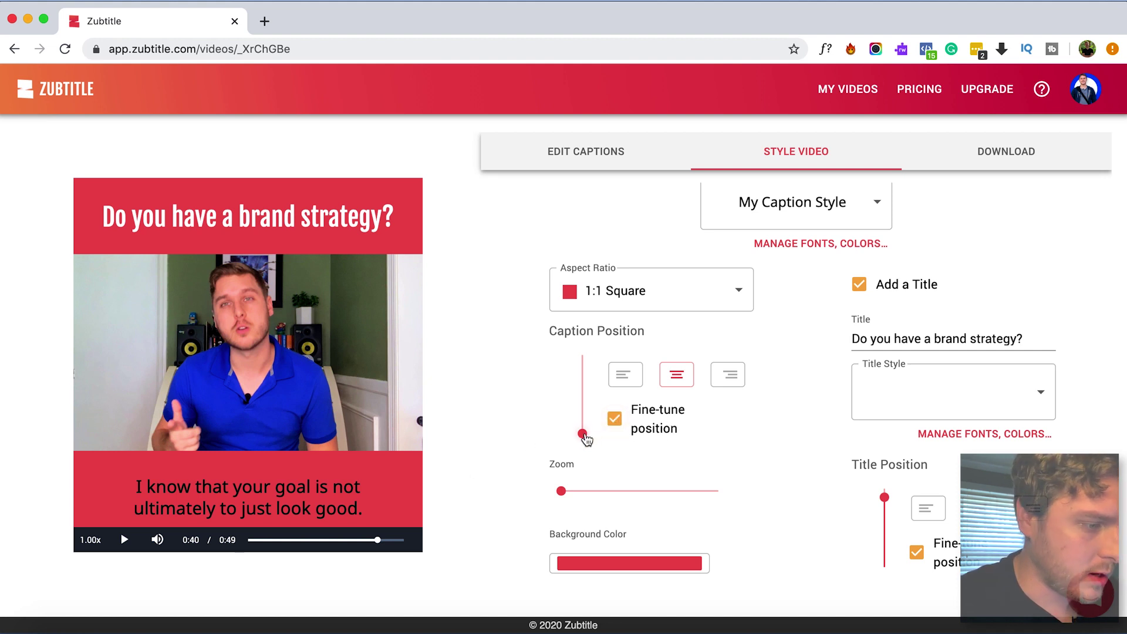
pyautogui.moveTo(585, 433); pyautogui.dragTo(584, 430)
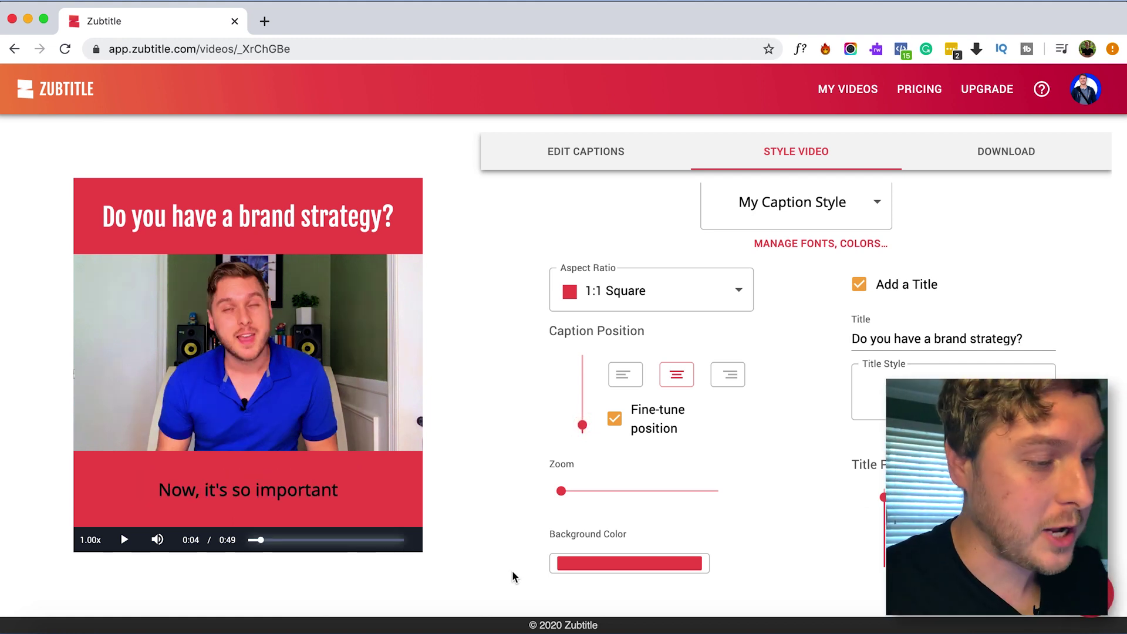
# - Play back the styled square video to review the title, red background and captions
pyautogui.click(124, 539)
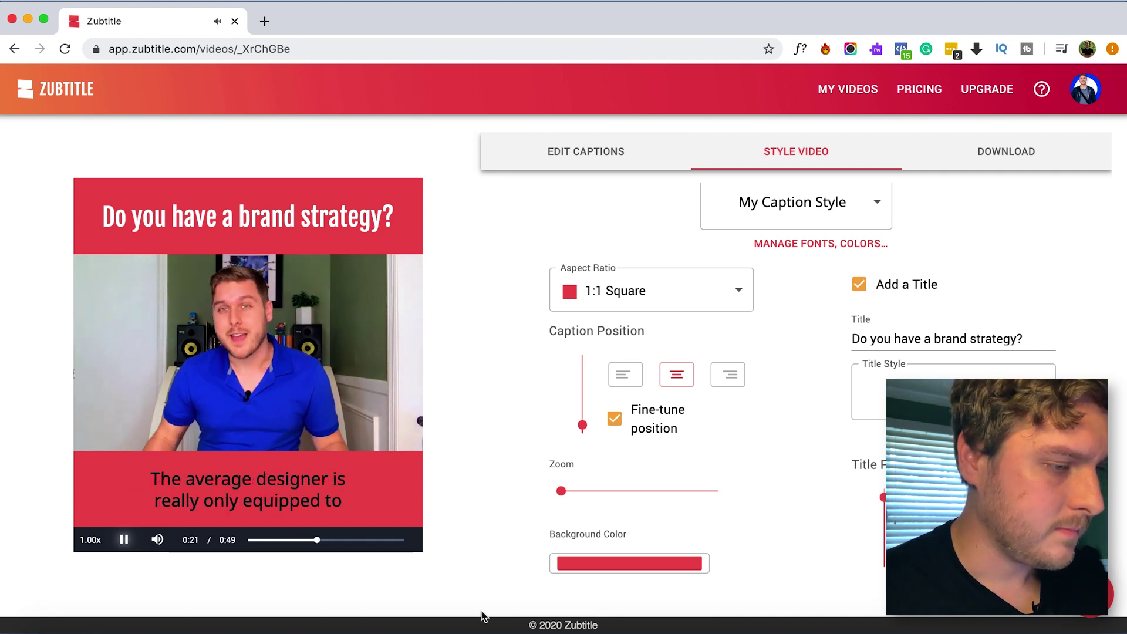
pyautogui.click(123, 539)
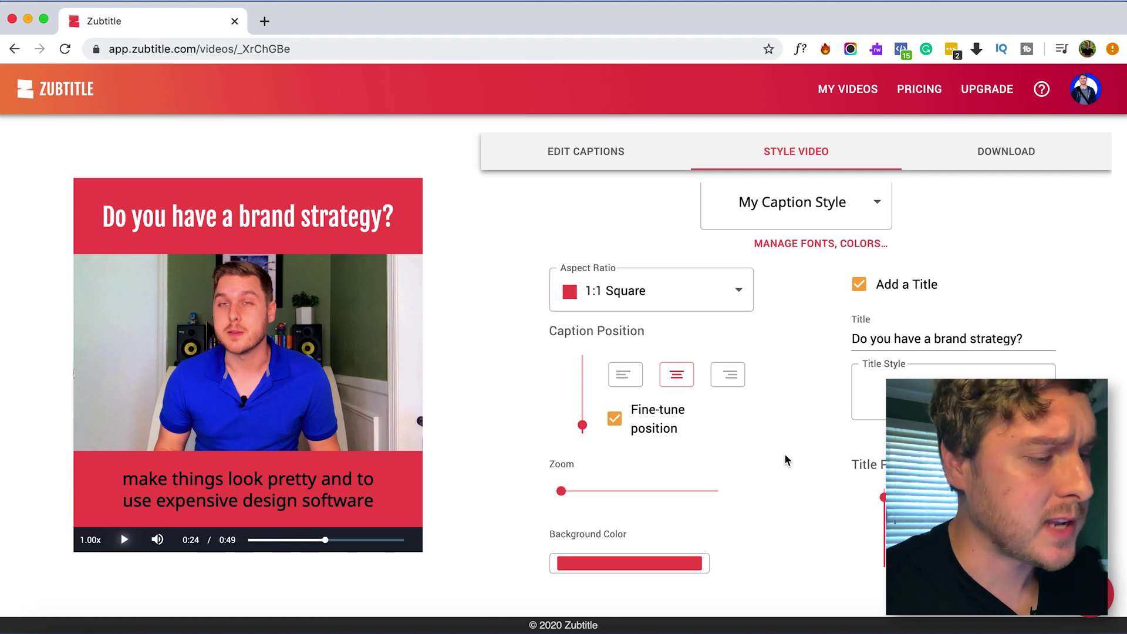
pyautogui.scroll(1, 787, 460)
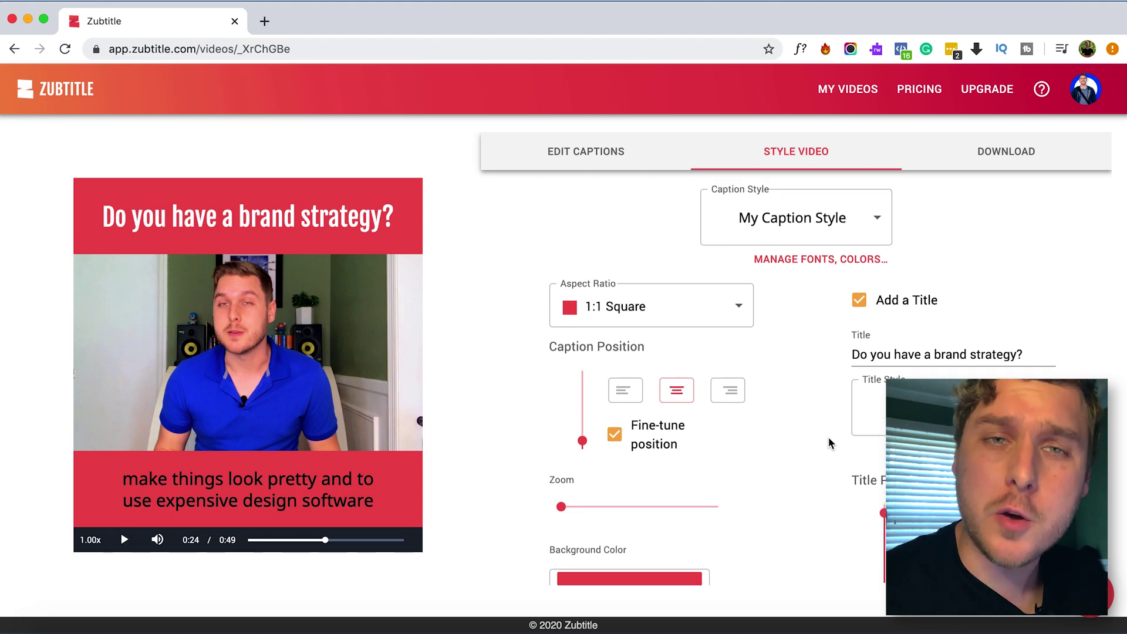
# - In Edit Captions, split 'branding project' into its own caption and break after 'that you start with this'
pyautogui.click(611, 149)
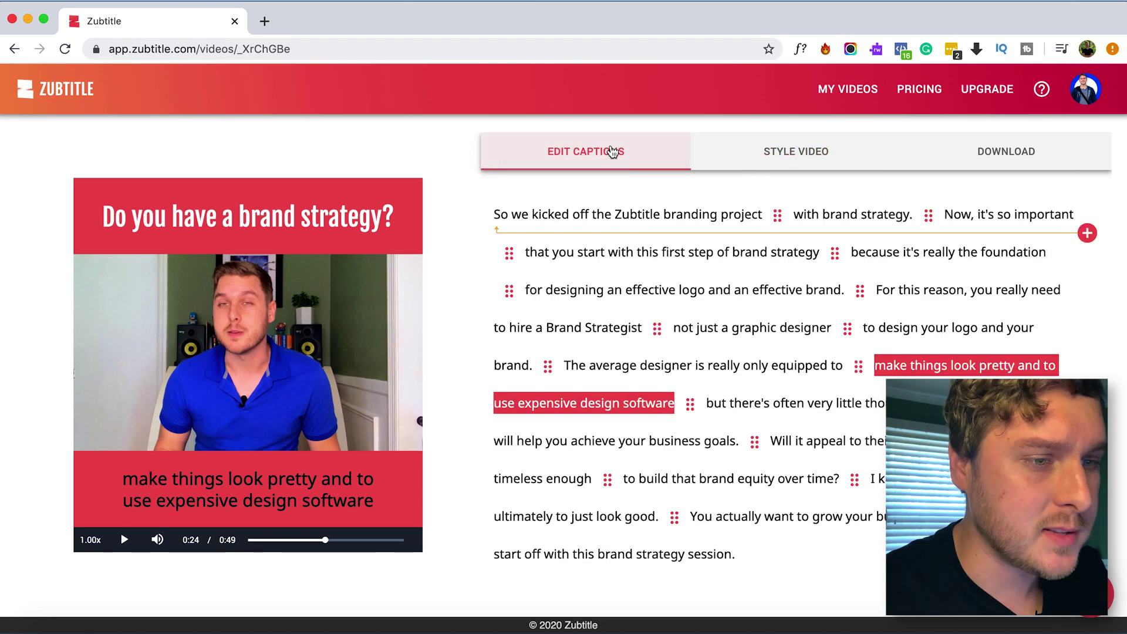
pyautogui.click(694, 213)
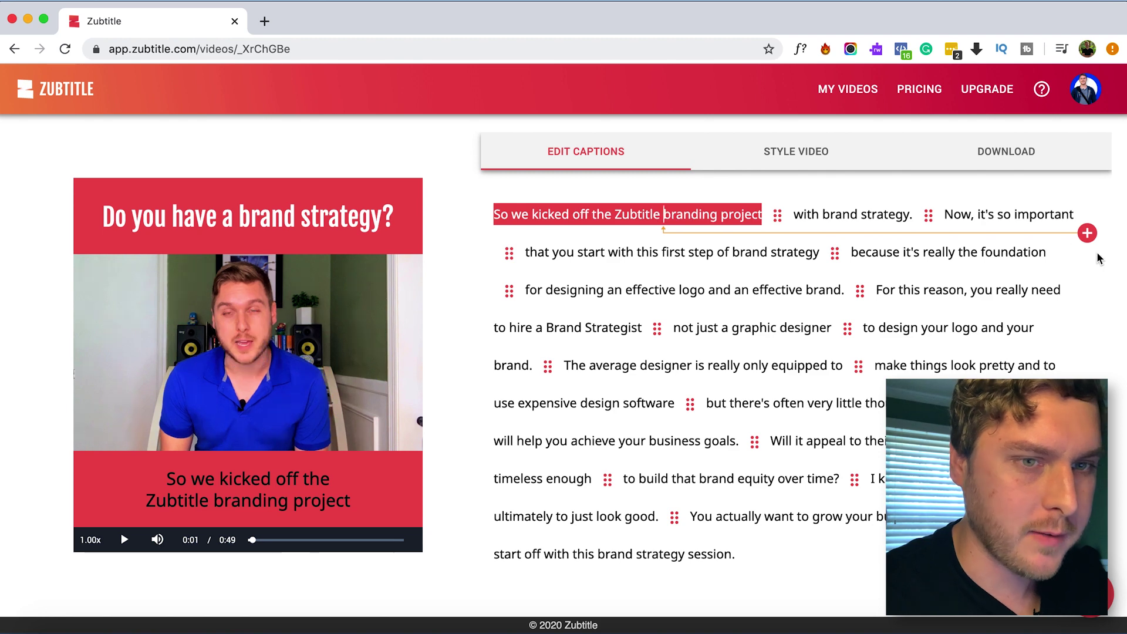
pyautogui.click(1087, 233)
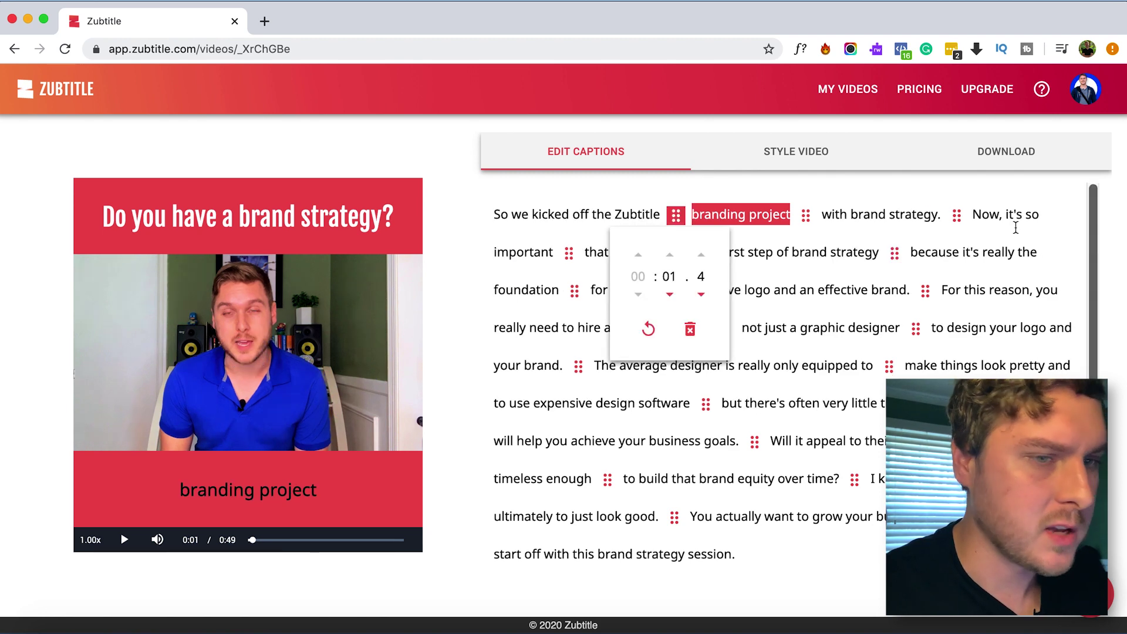
pyautogui.write(',')
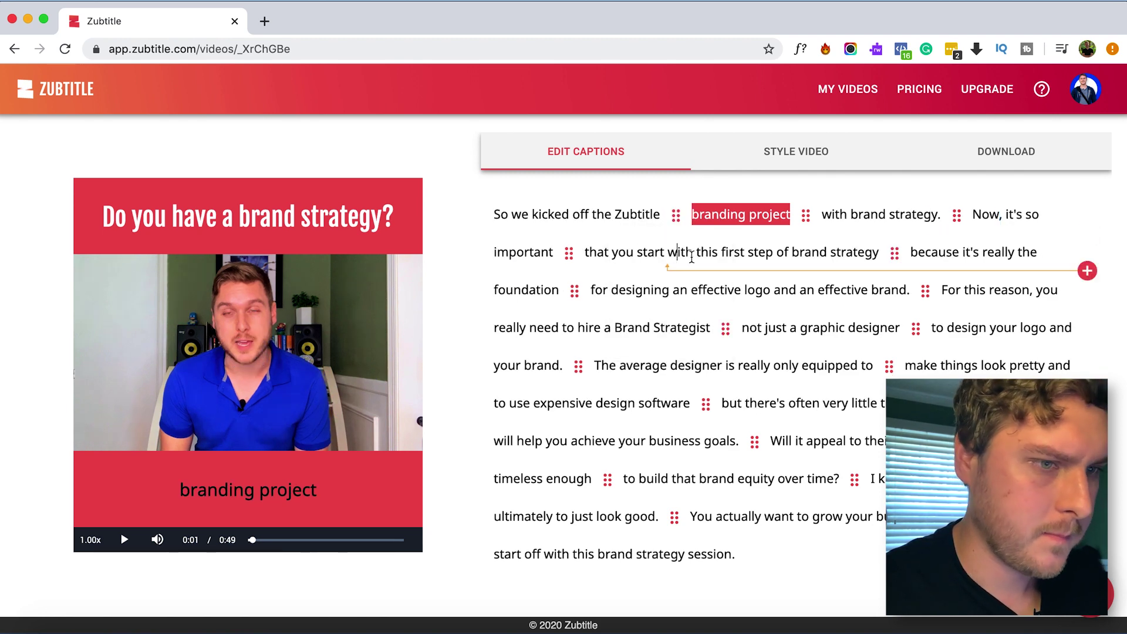
pyautogui.click(721, 252)
pyautogui.click(1087, 270)
# - Split the captions after 'for designing an effective logo' and put 'Brand Strategist' in its own caption
pyautogui.click(842, 284)
pyautogui.click(1087, 307)
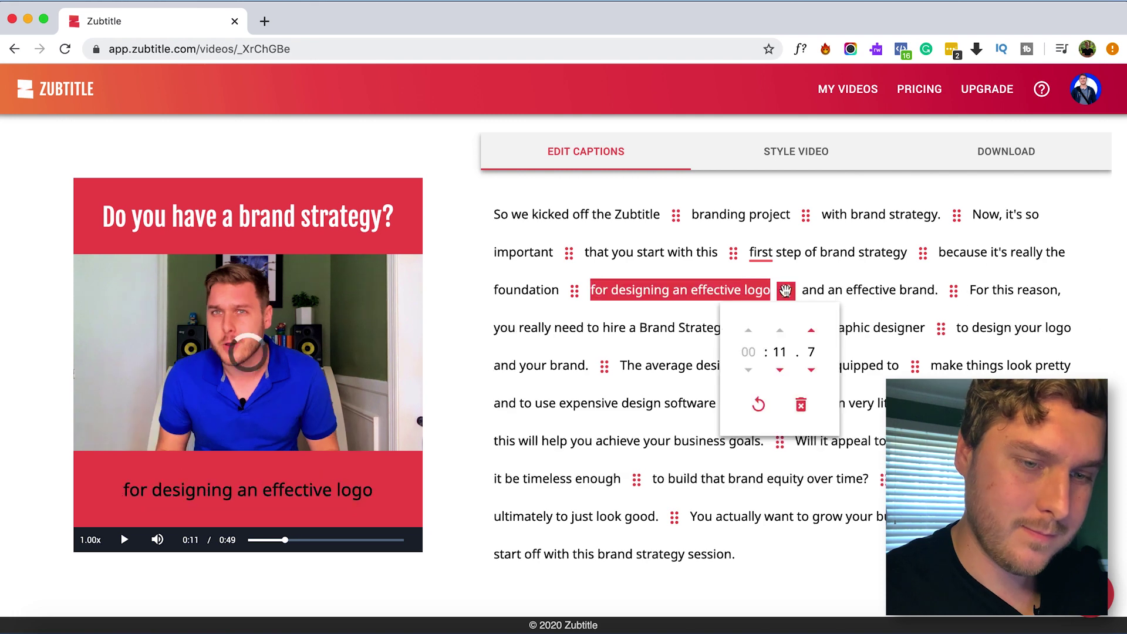
pyautogui.click(868, 289)
pyautogui.click(574, 332)
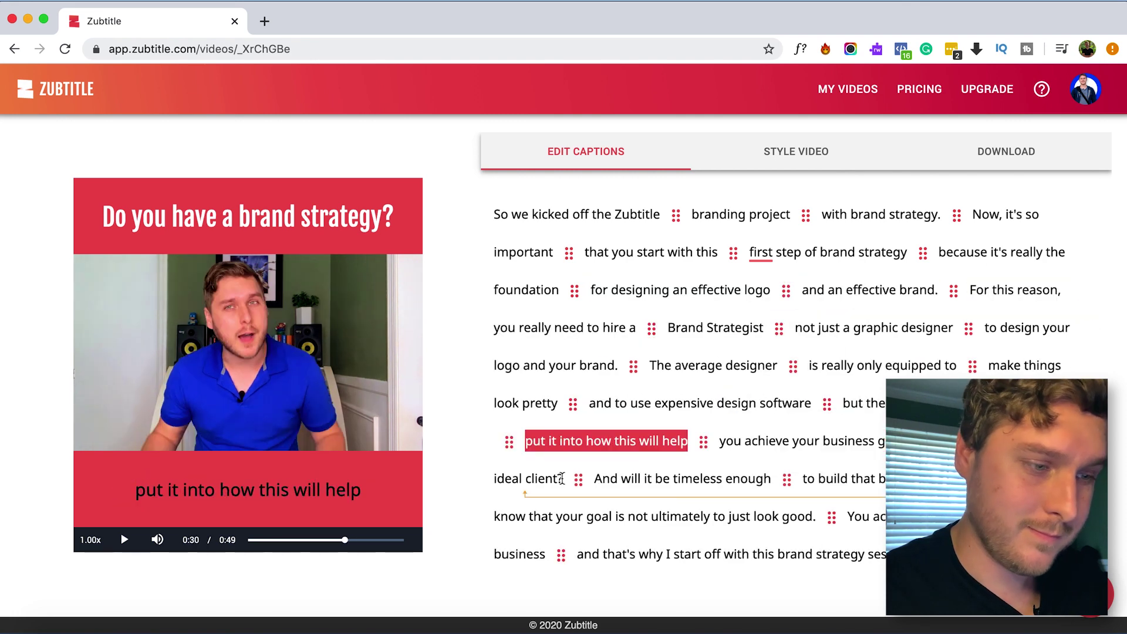
pyautogui.click(728, 445)
pyautogui.click(681, 479)
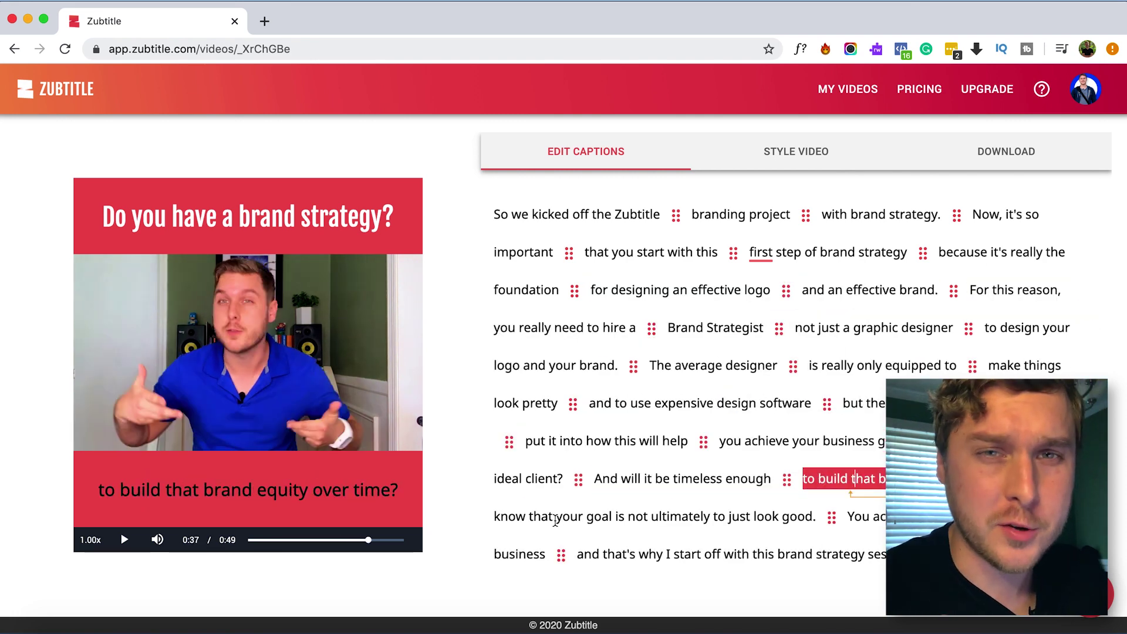
# - Split after 'your goal' and before 'this brand strategy session', then return to Style Video
pyautogui.click(612, 516)
pyautogui.press('Return')
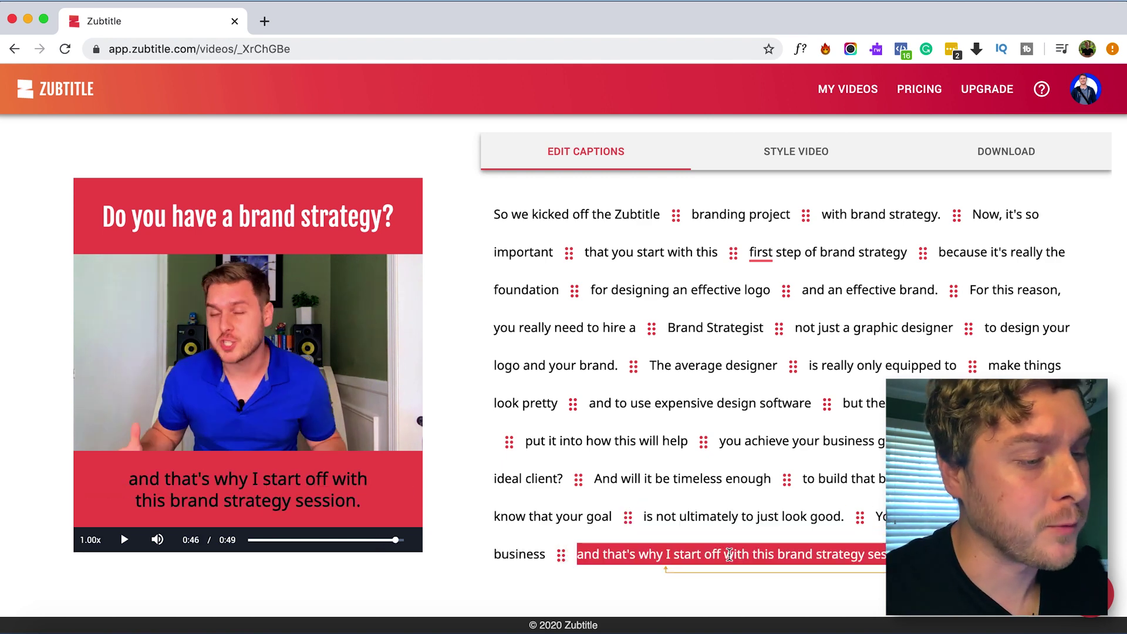
pyautogui.click(751, 554)
pyautogui.press('Return')
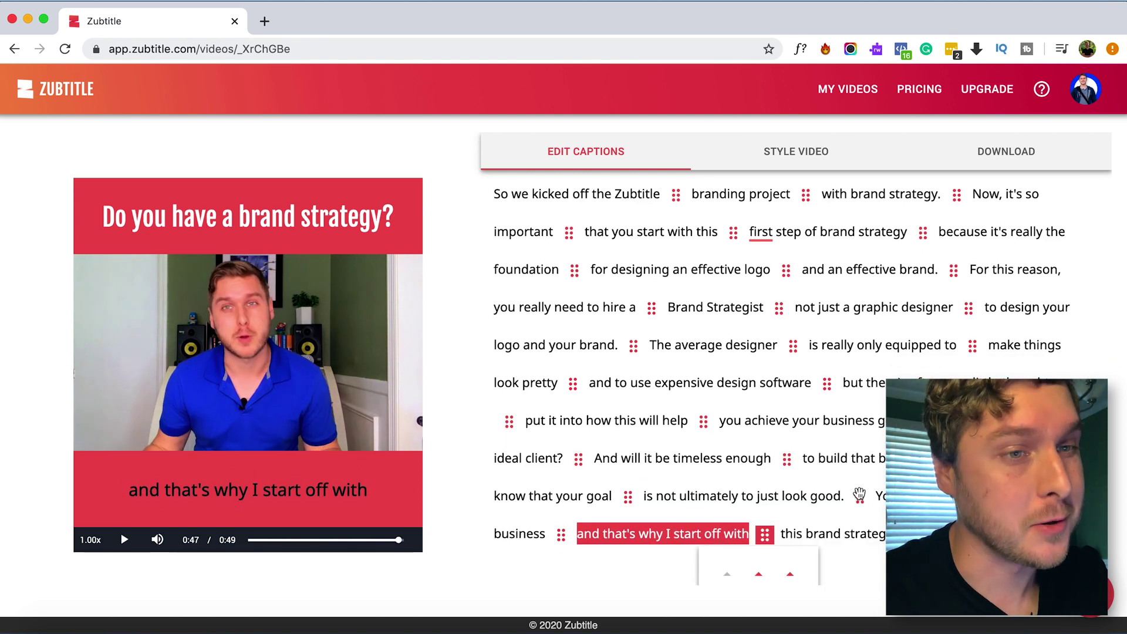
pyautogui.click(829, 153)
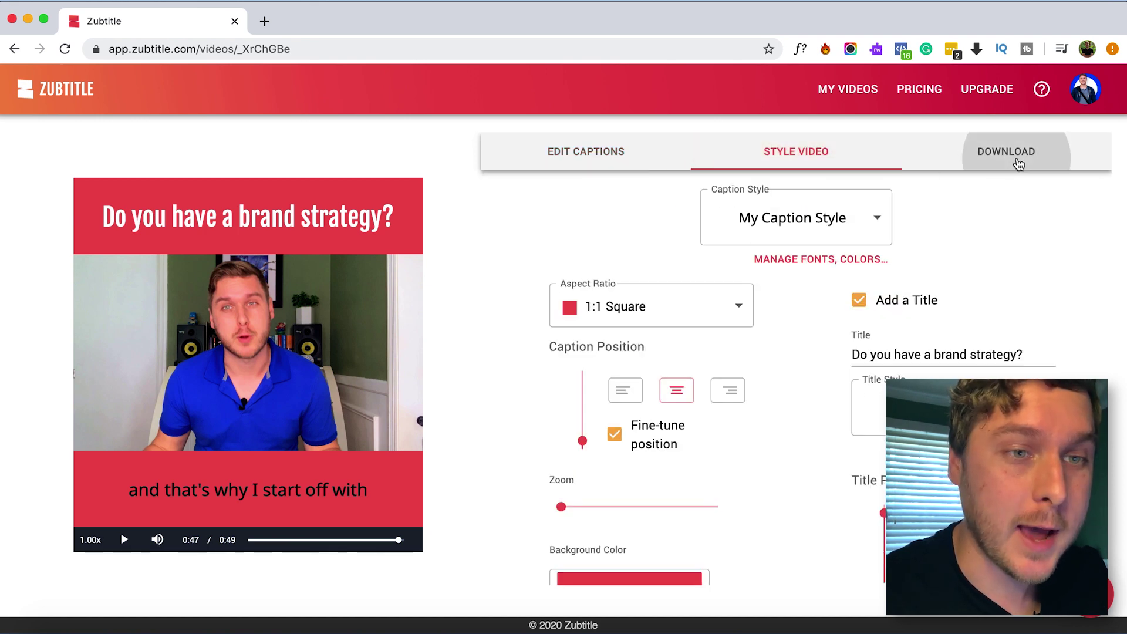
# - Render the video for download, spending one video credit, and request an e-mail when rendering finishes
pyautogui.click(1018, 164)
pyautogui.click(760, 303)
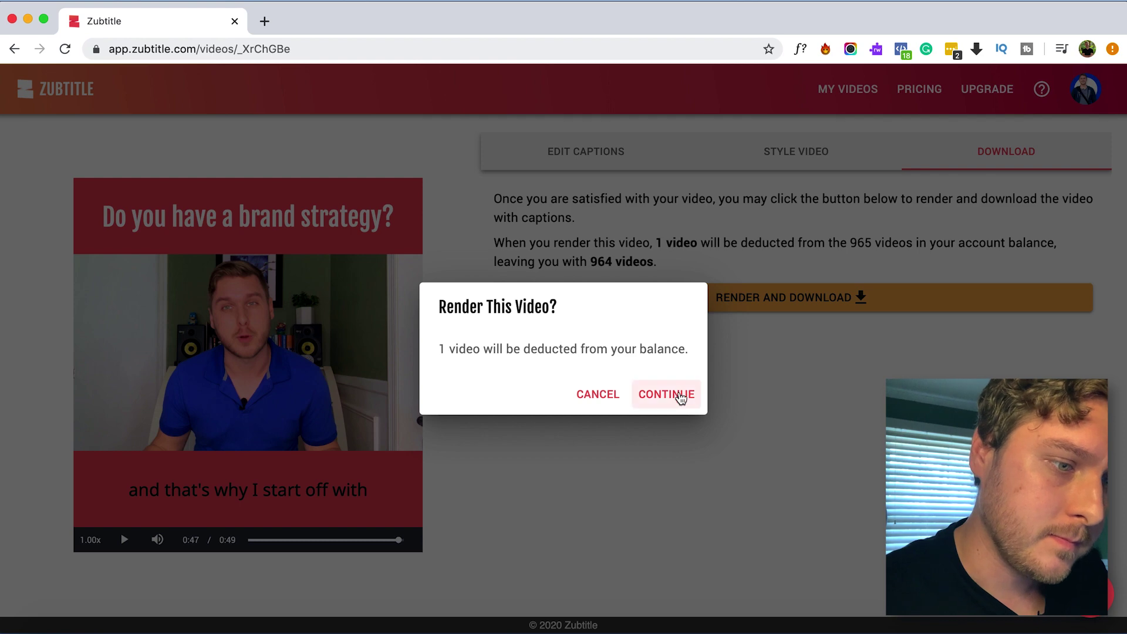
pyautogui.click(680, 399)
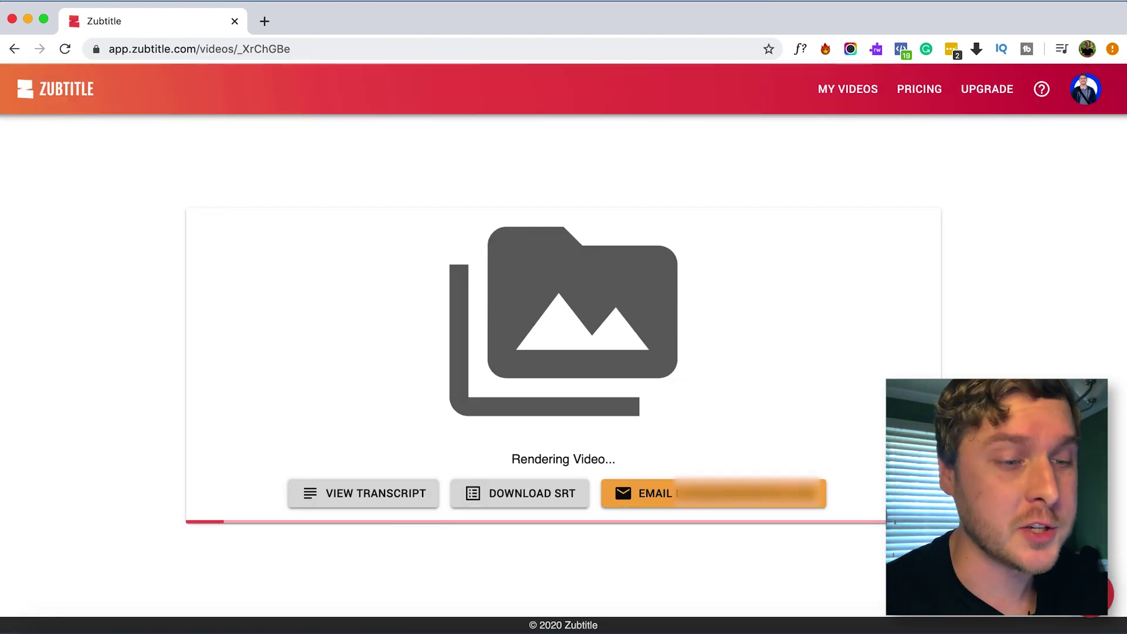
pyautogui.click(712, 506)
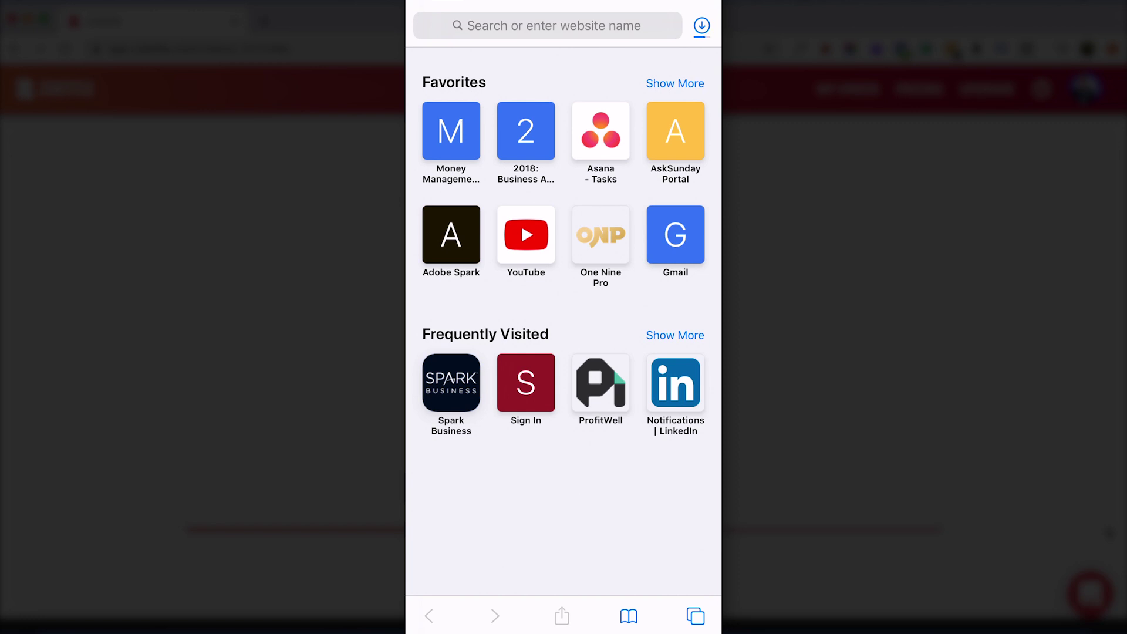
# - Preview the downloaded 253.6 MB captioned video from Safari's downloads, then leave Safari for the home screen
pyautogui.click(701, 25)
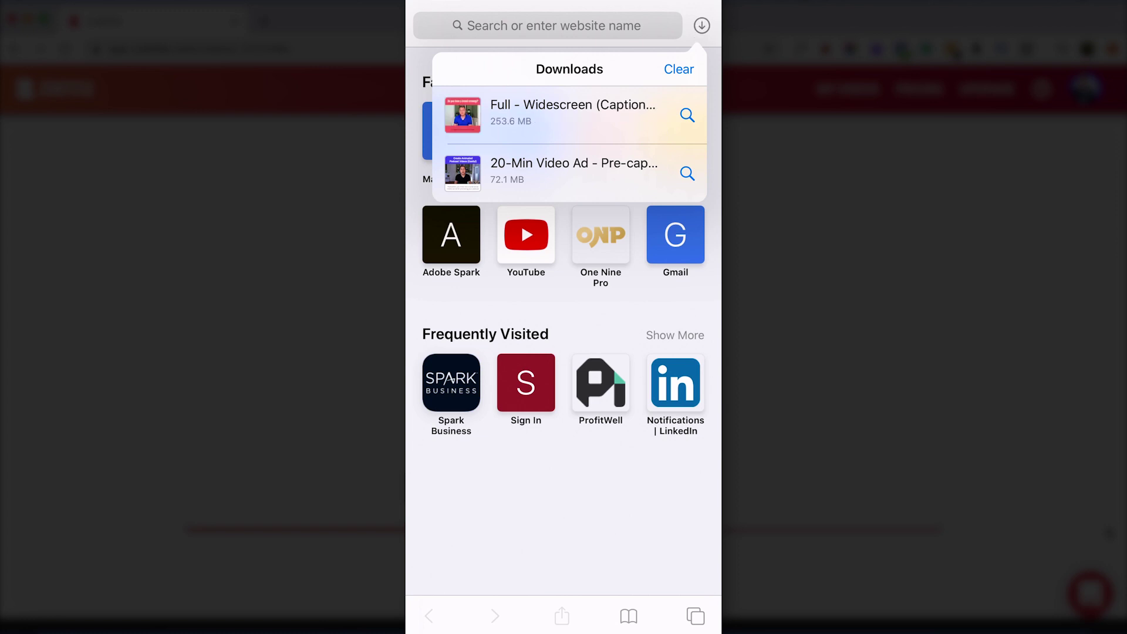
pyautogui.click(572, 113)
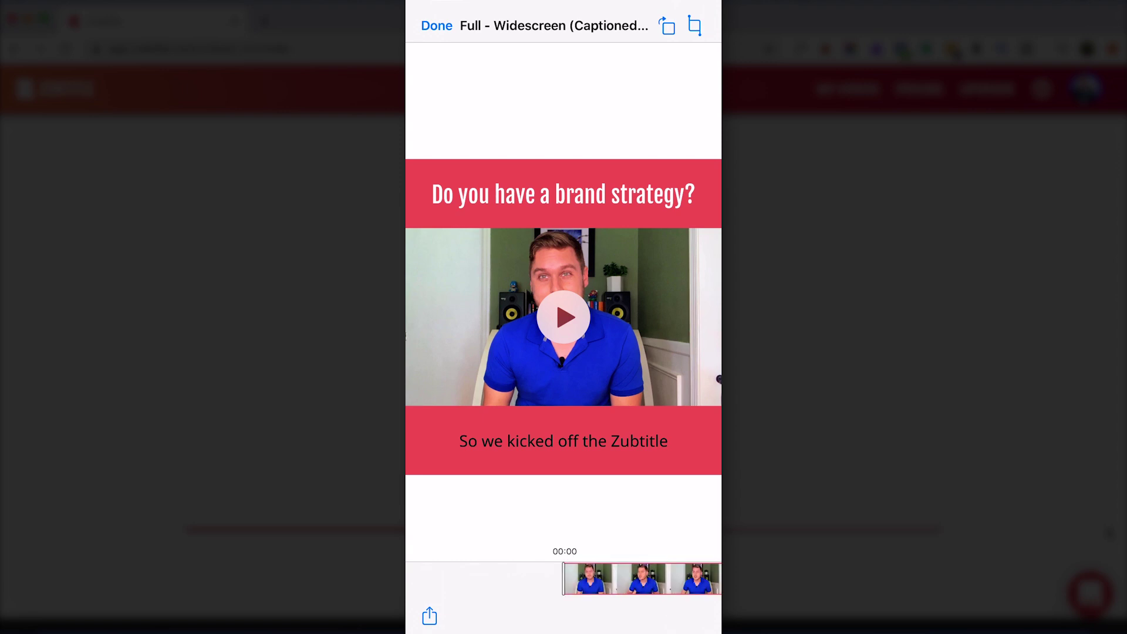
pyautogui.click(429, 616)
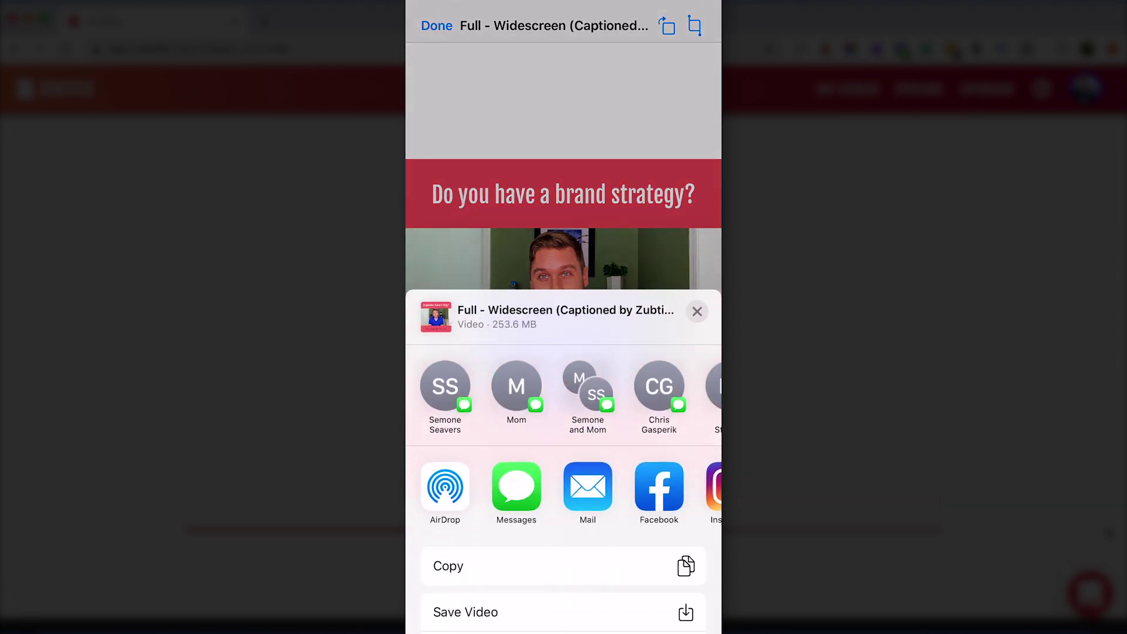
pyautogui.scroll(-5, 563, 469)
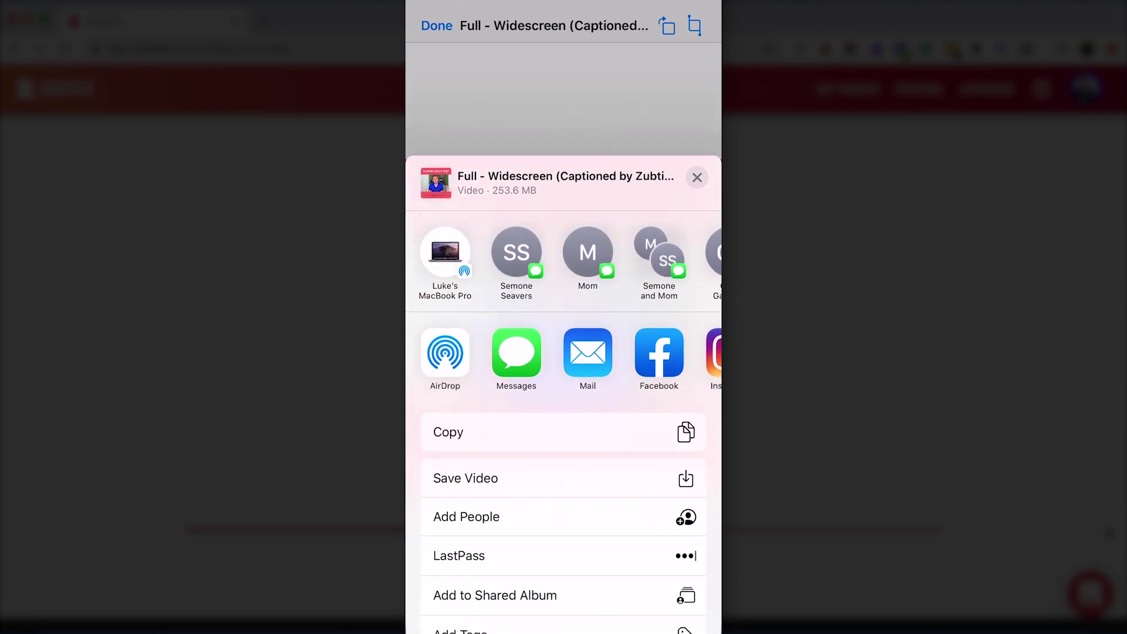
pyautogui.moveTo(563, 176); pyautogui.dragTo(563, 529)
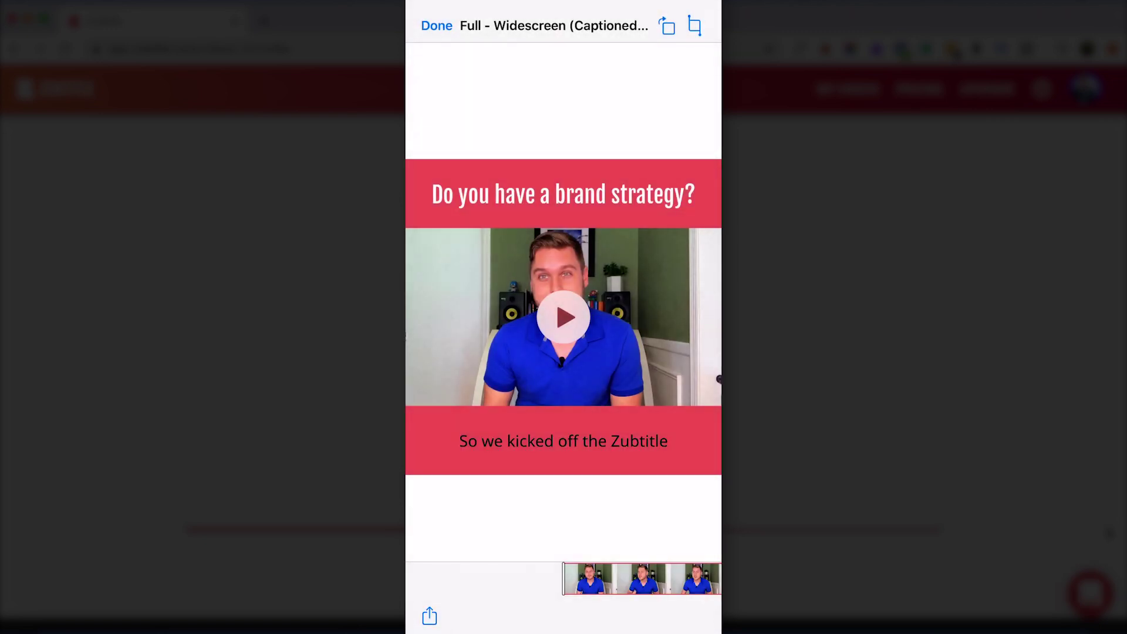
pyautogui.moveTo(564, 628); pyautogui.dragTo(563, 411)
# - Create a new Instagram post with the captioned video from Recents, keeping the Normal filter
pyautogui.click(526, 58)
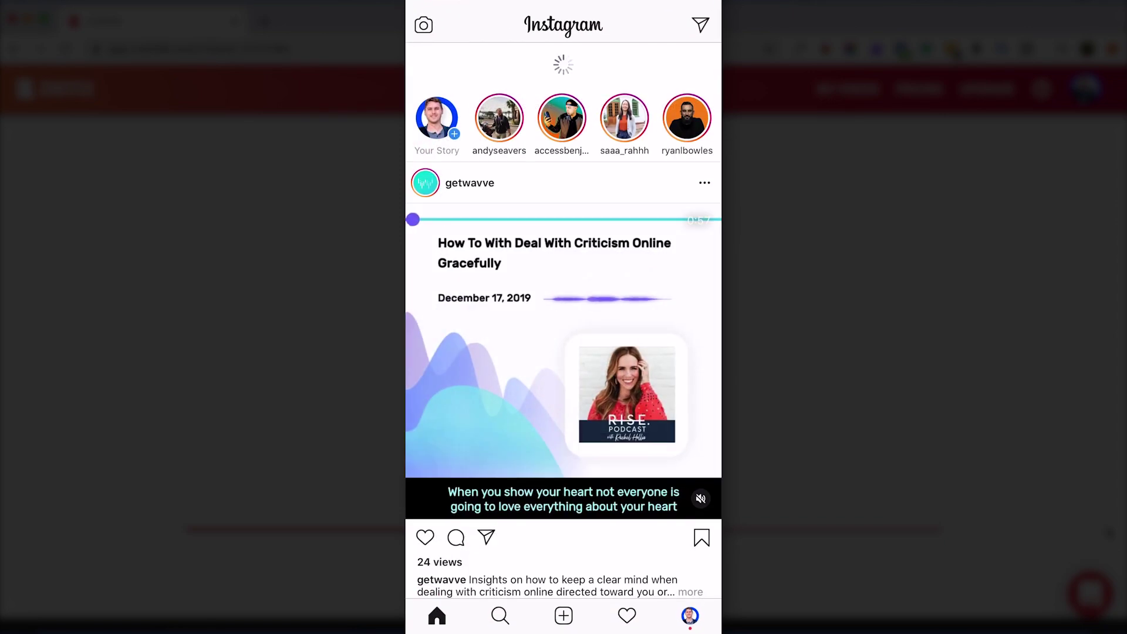
pyautogui.click(563, 615)
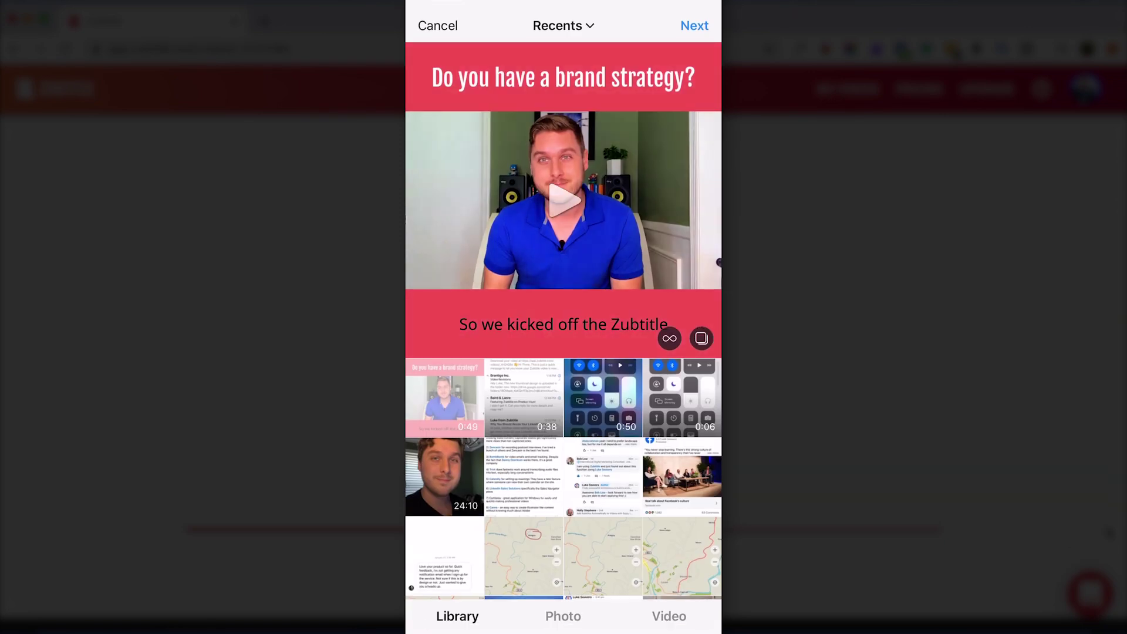
pyautogui.click(694, 25)
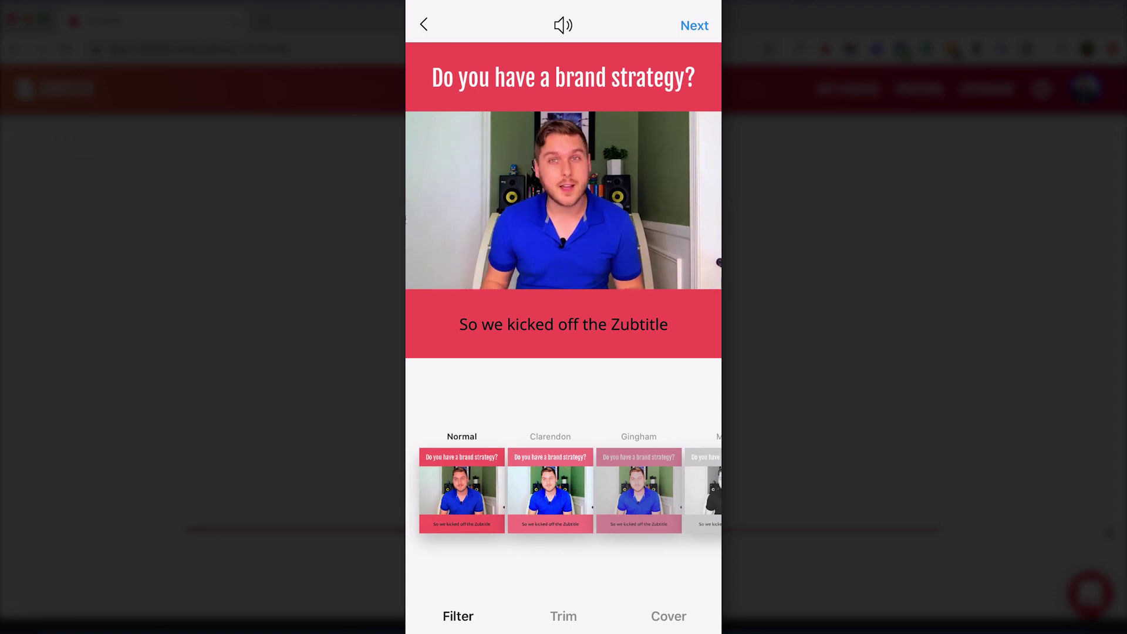
pyautogui.click(695, 25)
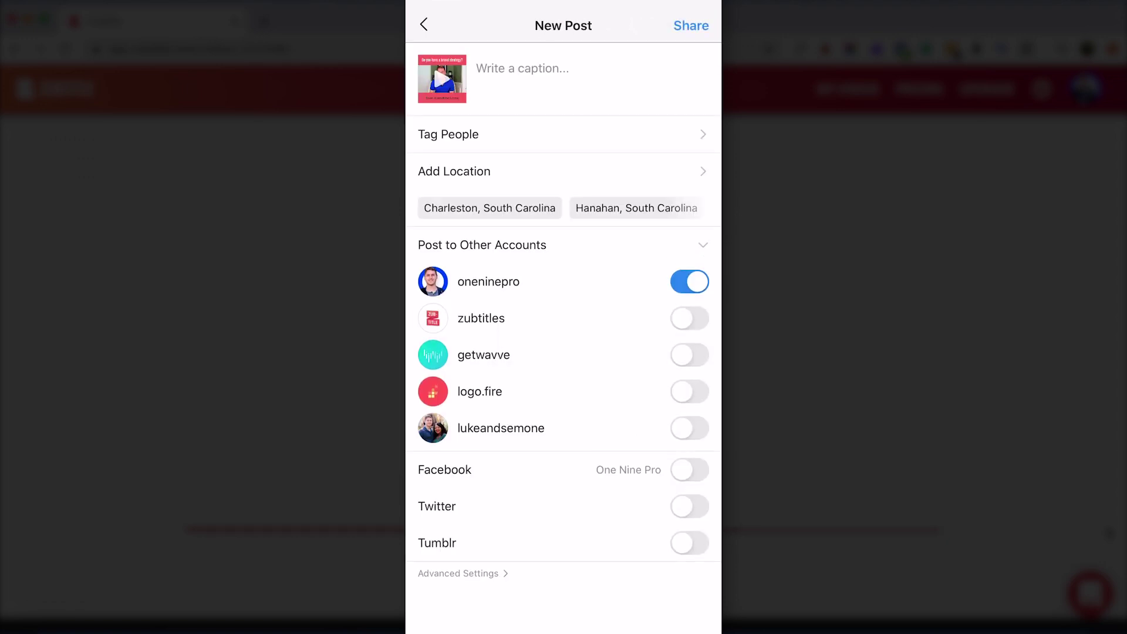